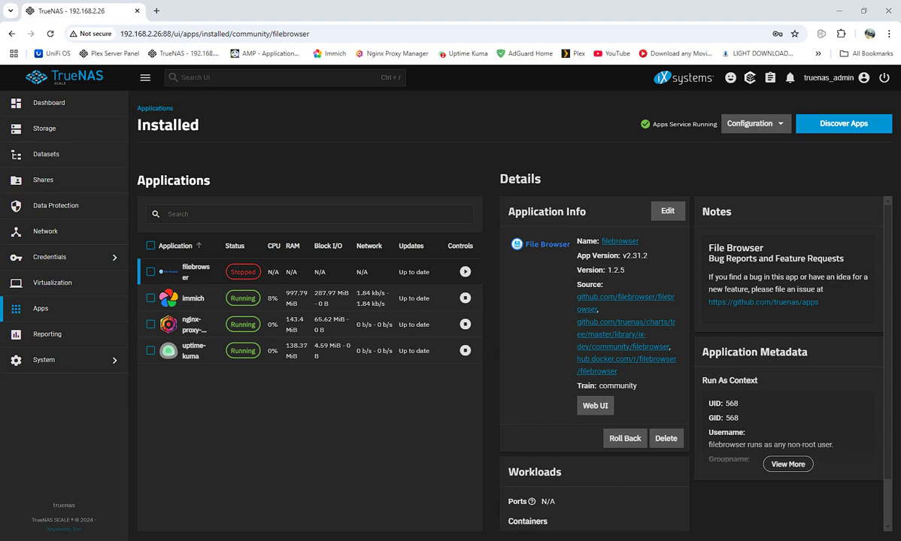
Open the Datasets page showing the test dataset and its child datasets
{"action": "left_click", "coordinate": [46, 159]}
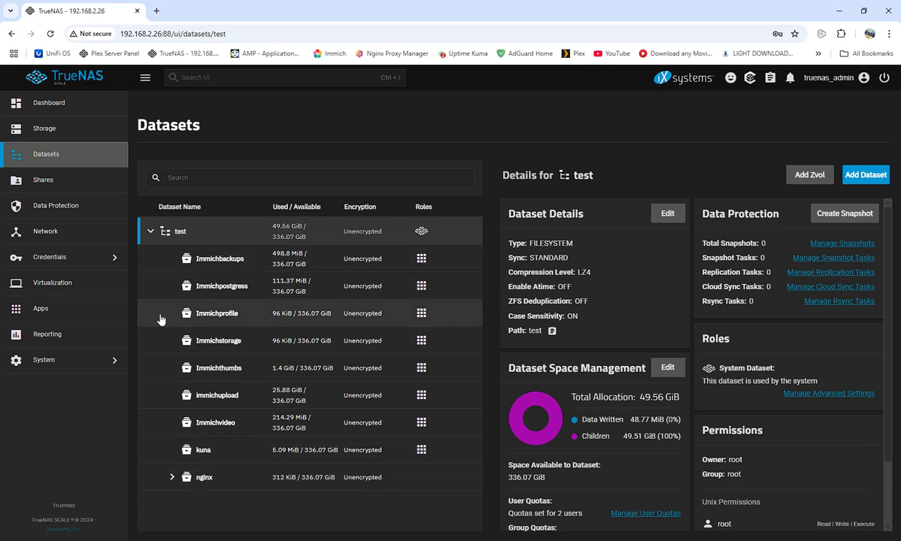
Add a dataset named 'media' under test, save it, then go to Installed Applications
{"action": "left_click", "coordinate": [865, 175]}
{"action": "left_click", "coordinate": [560, 263]}
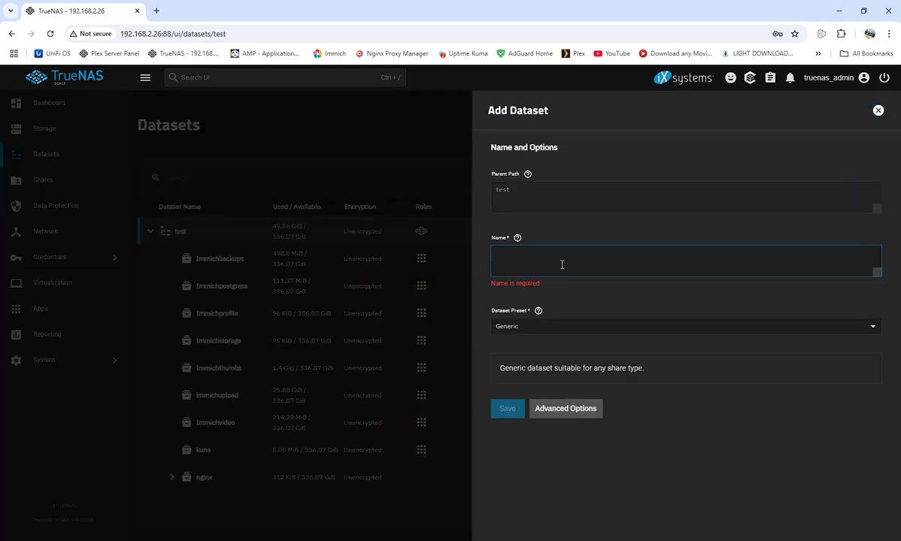
{"action": "type", "text": "me"}
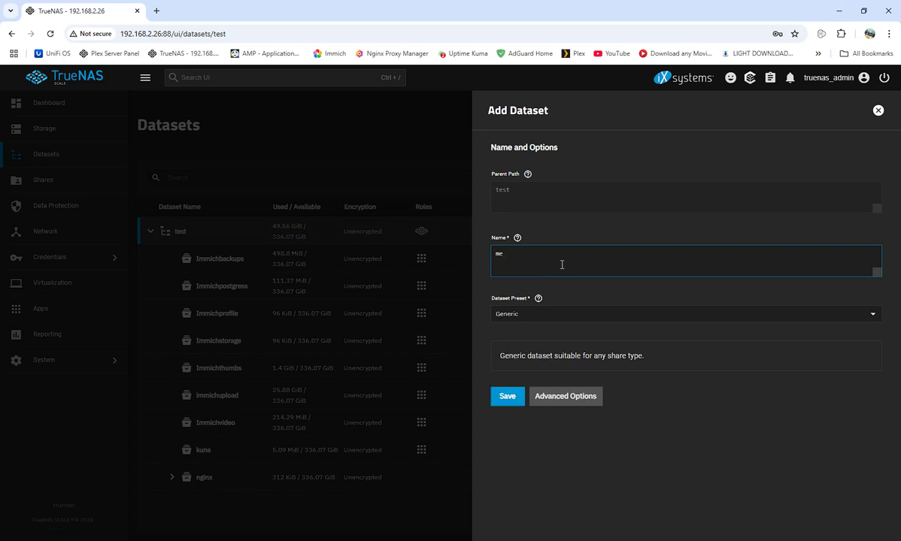
{"action": "type", "text": "do"}
{"action": "key", "text": "BackSpace"}
{"action": "type", "text": "ia"}
{"action": "left_click", "coordinate": [505, 396]}
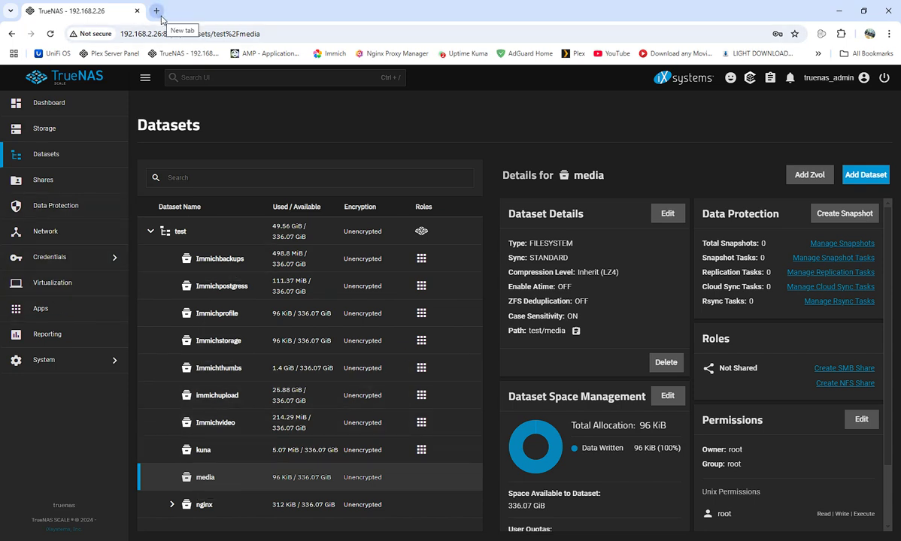
{"action": "left_click", "coordinate": [43, 311]}
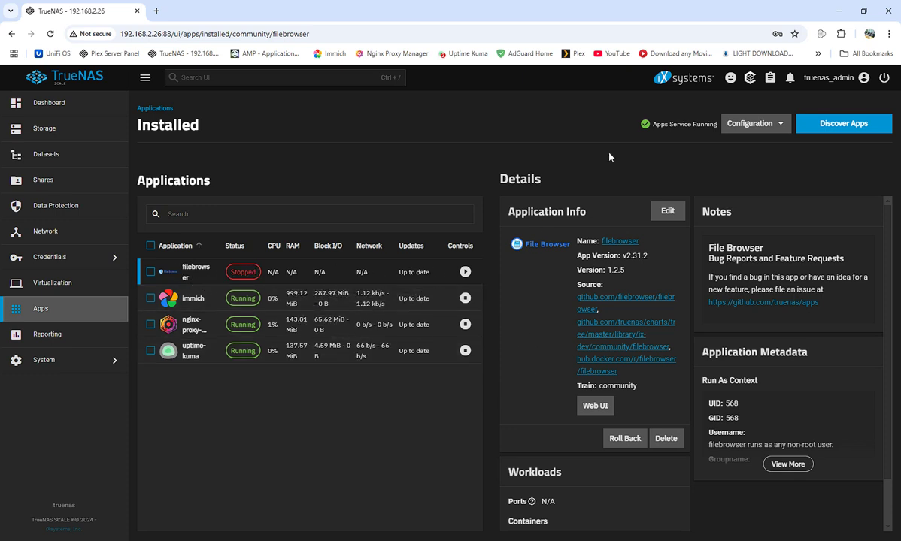
Search Discover Apps for 'fileb' and open the File Browser catalog page
{"action": "left_click", "coordinate": [838, 123]}
{"action": "left_click", "coordinate": [277, 178]}
{"action": "type", "text": "file"}
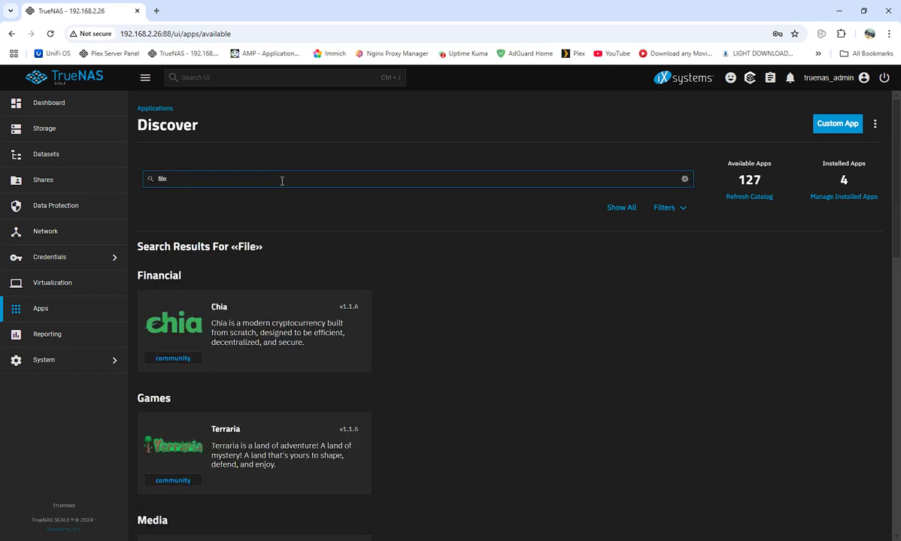
{"action": "type", "text": "b"}
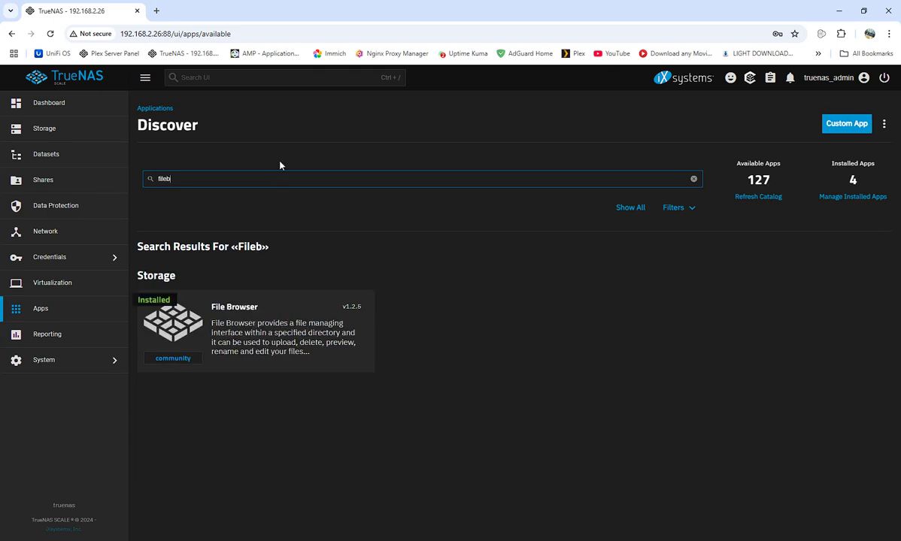
{"action": "left_click", "coordinate": [230, 308]}
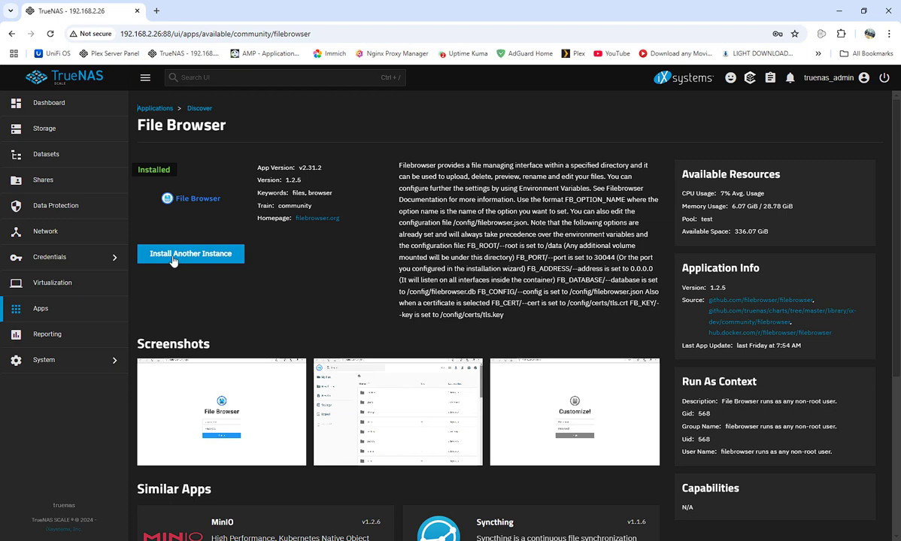
Start installing another File Browser instance named filebrowser2
{"action": "left_click", "coordinate": [173, 258]}
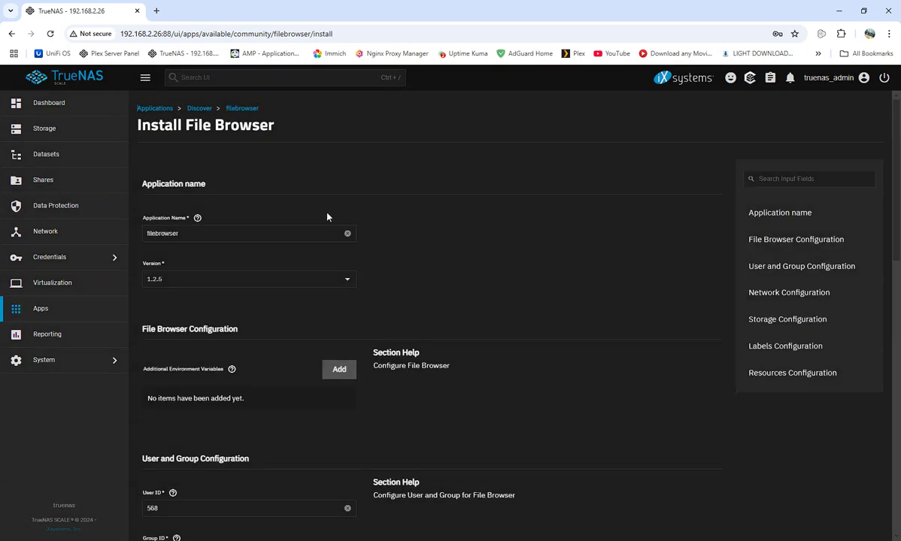
{"action": "left_click", "coordinate": [232, 234]}
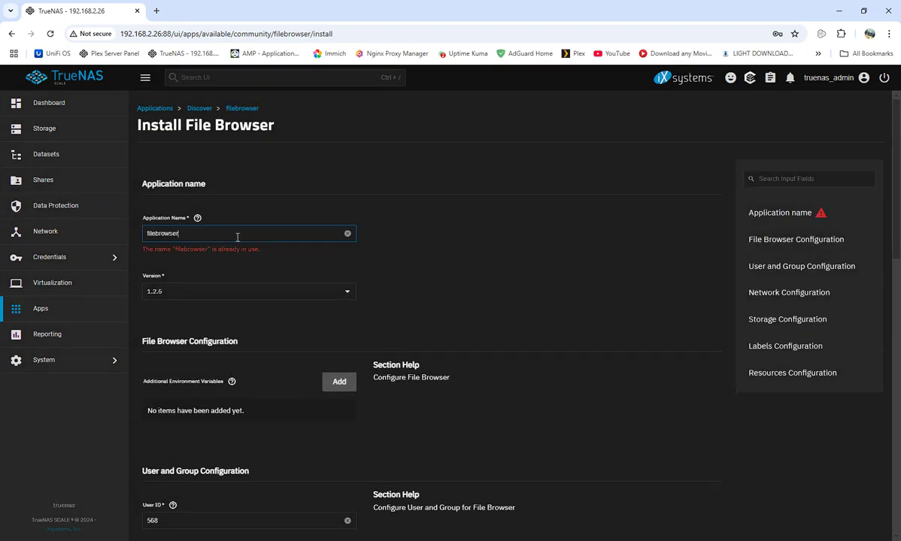
{"action": "type", "text": "2"}
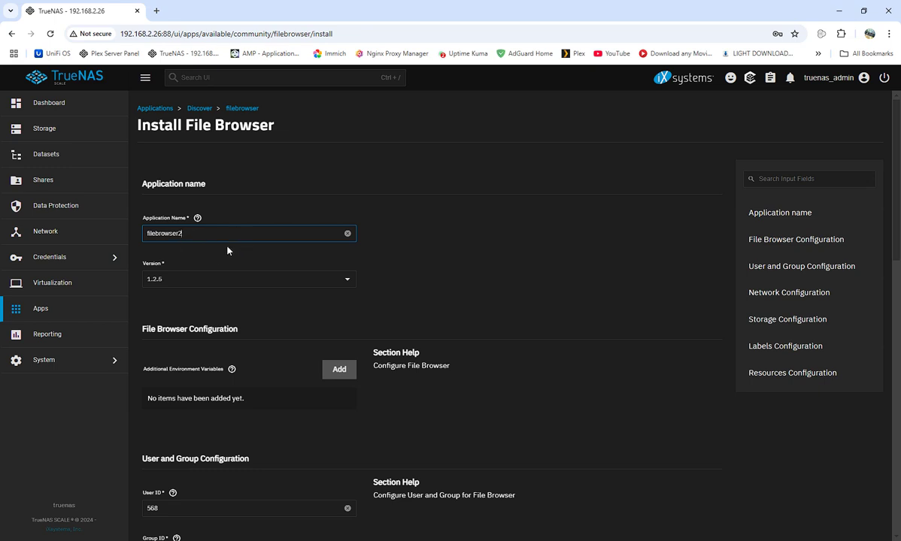
{"action": "scroll", "coordinate": [226, 301], "scroll_direction": "down", "scroll_amount": 2}
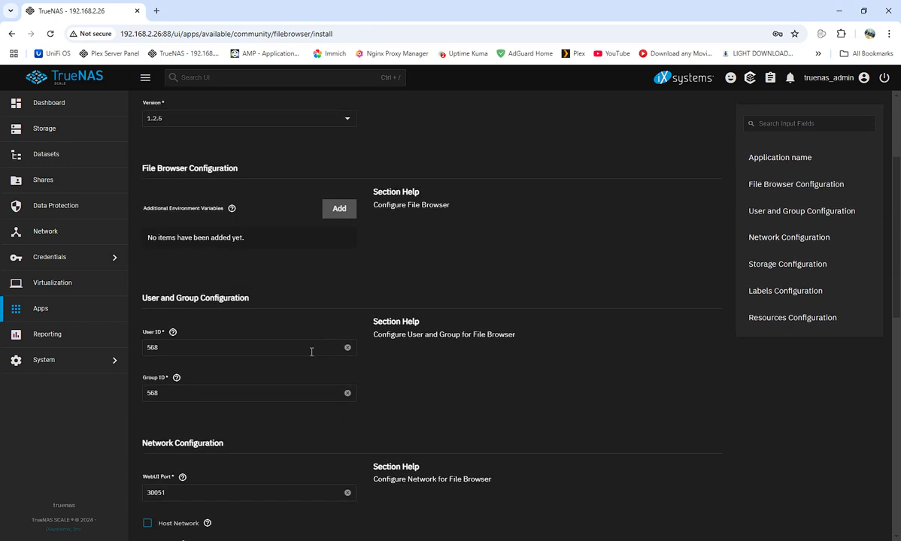
Change the User ID and Group ID from 568 to 0
{"action": "left_click", "coordinate": [189, 348]}
{"action": "key", "text": "BackSpace"}
{"action": "key", "text": "BackSpace"}
{"action": "key", "text": "BackSpace"}
{"action": "type", "text": "0"}
{"action": "left_click", "coordinate": [168, 394]}
{"action": "key", "text": "BackSpace"}
{"action": "key", "text": "BackSpace"}
{"action": "key", "text": "BackSpace"}
{"action": "type", "text": "0"}
Change the WebUI port to 30052
{"action": "left_click", "coordinate": [200, 489]}
{"action": "scroll", "coordinate": [213, 483], "scroll_direction": "down", "scroll_amount": 2}
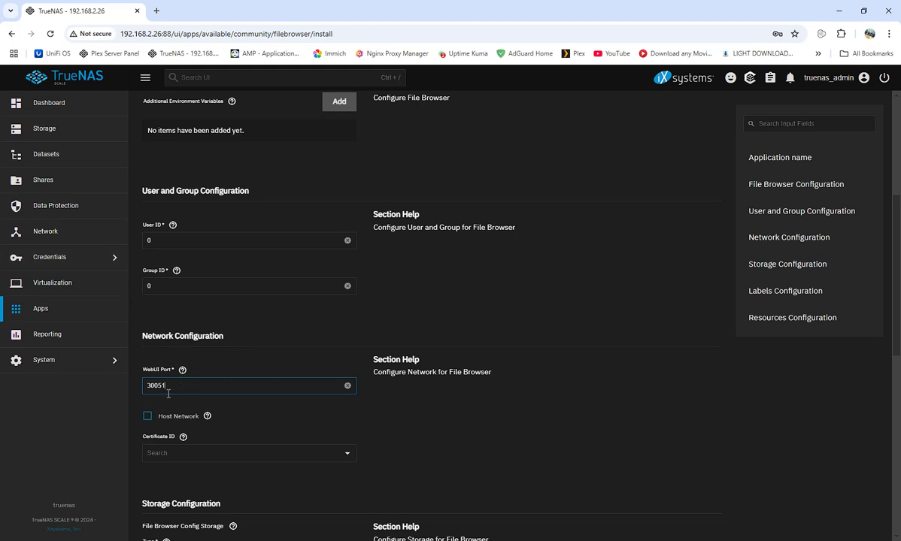
{"action": "key", "text": "BackSpace"}
{"action": "type", "text": "2"}
{"action": "scroll", "coordinate": [479, 426], "scroll_direction": "down", "scroll_amount": 3}
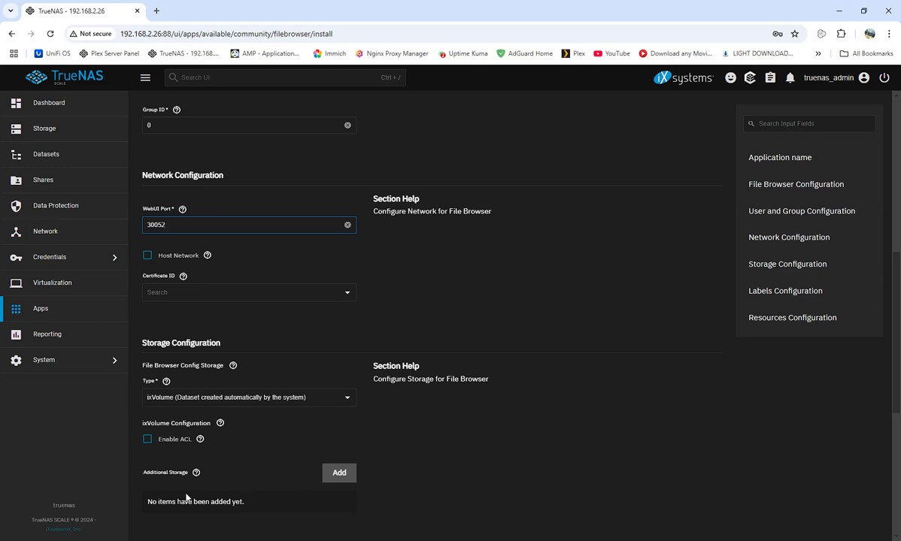
Add an Additional Storage entry of type Host Path with mount path /media
{"action": "scroll", "coordinate": [218, 474], "scroll_direction": "down", "scroll_amount": 1}
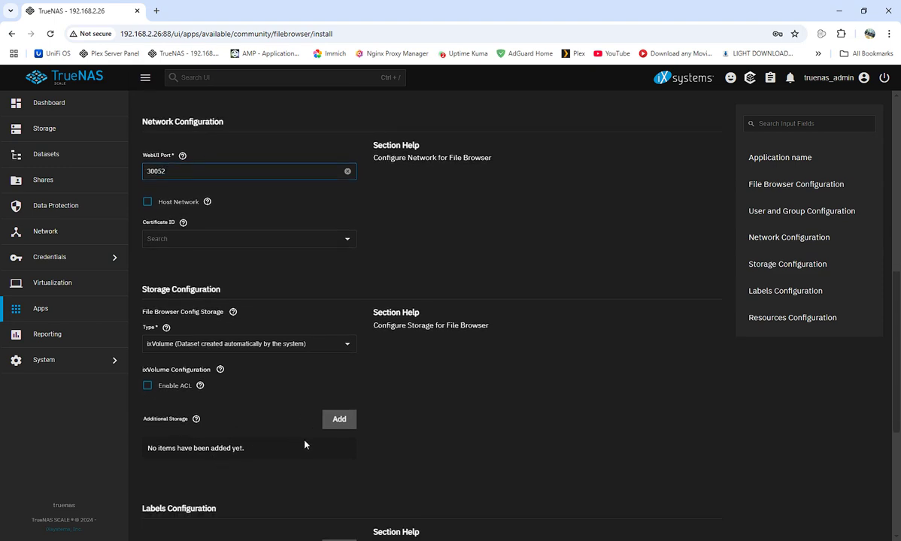
{"action": "left_click", "coordinate": [337, 419]}
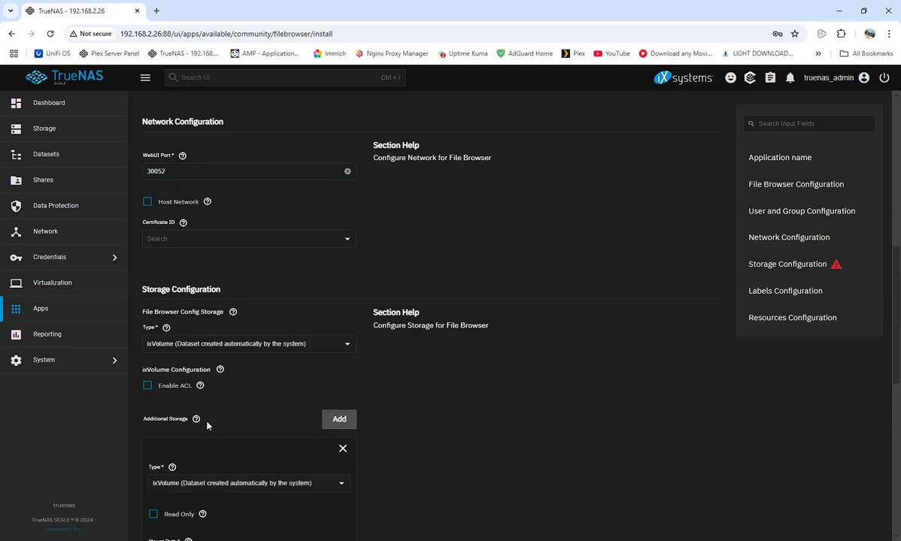
{"action": "scroll", "coordinate": [241, 425], "scroll_direction": "down", "scroll_amount": 2}
{"action": "left_click", "coordinate": [341, 380]}
{"action": "left_click", "coordinate": [226, 401]}
{"action": "left_click", "coordinate": [171, 449]}
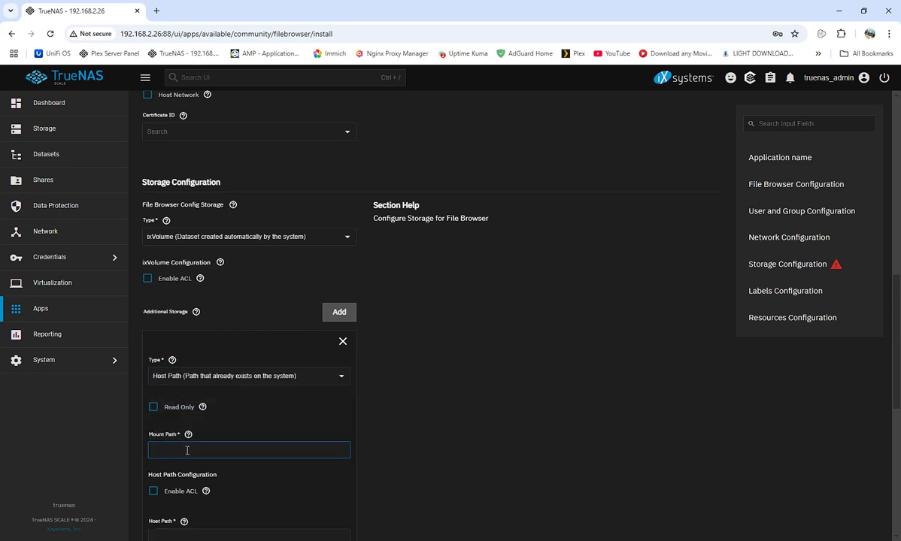
{"action": "type", "text": "/media"}
Select /mnt/test/media as the host path for the /media mount
{"action": "scroll", "coordinate": [229, 418], "scroll_direction": "down", "scroll_amount": 3}
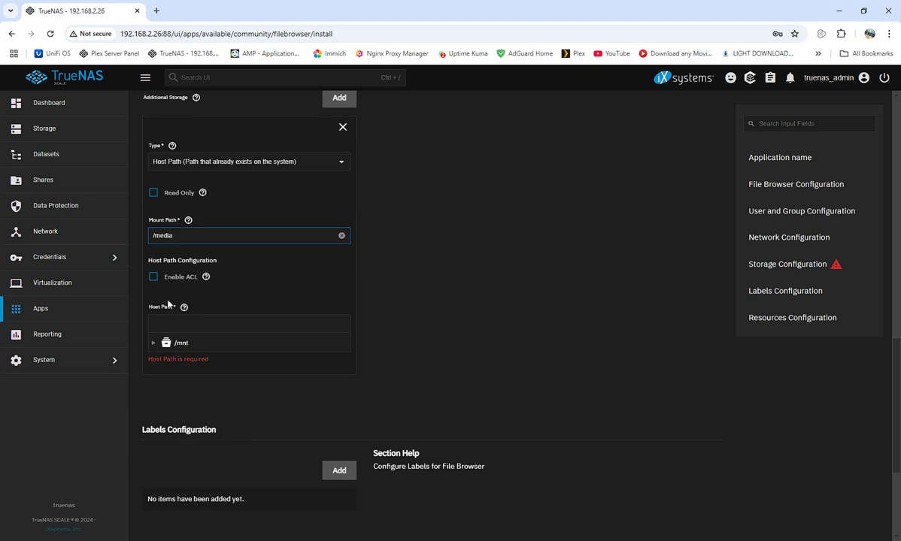
{"action": "left_click", "coordinate": [154, 342]}
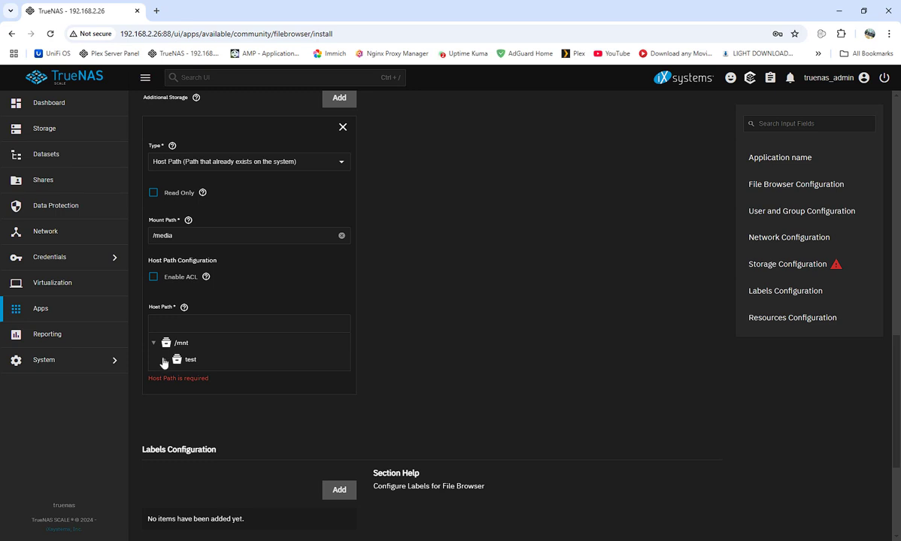
{"action": "left_click", "coordinate": [164, 361]}
{"action": "scroll", "coordinate": [249, 434], "scroll_direction": "down", "scroll_amount": 3}
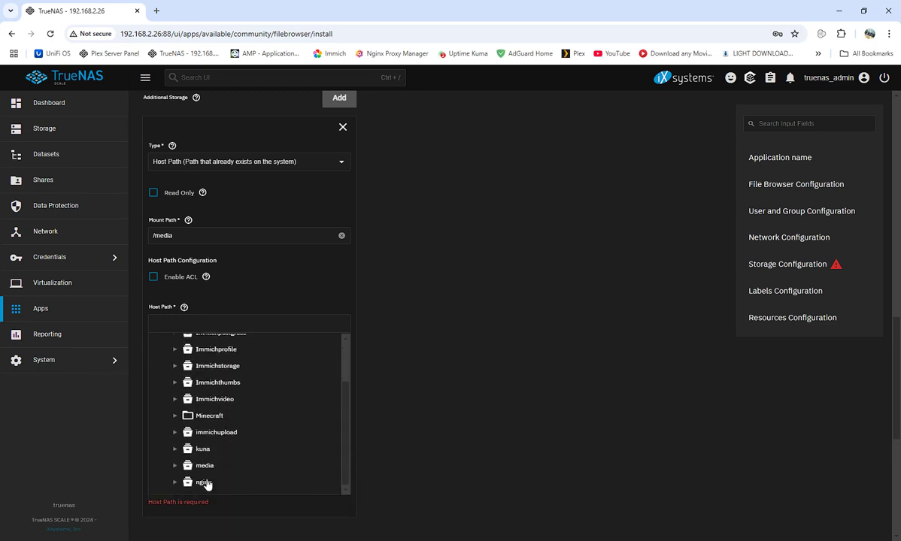
{"action": "left_click", "coordinate": [203, 466]}
{"action": "scroll", "coordinate": [189, 367], "scroll_direction": "up", "scroll_amount": 5}
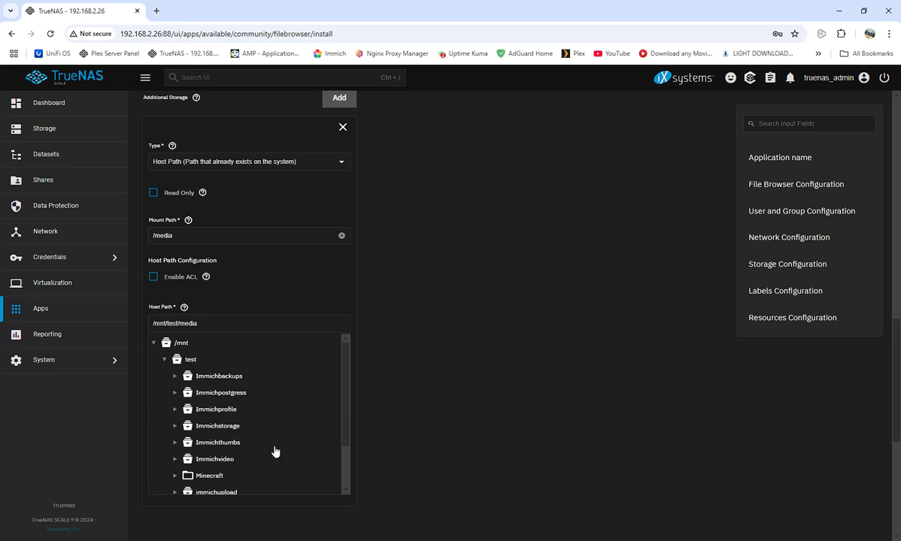
{"action": "scroll", "coordinate": [292, 466], "scroll_direction": "down", "scroll_amount": 2}
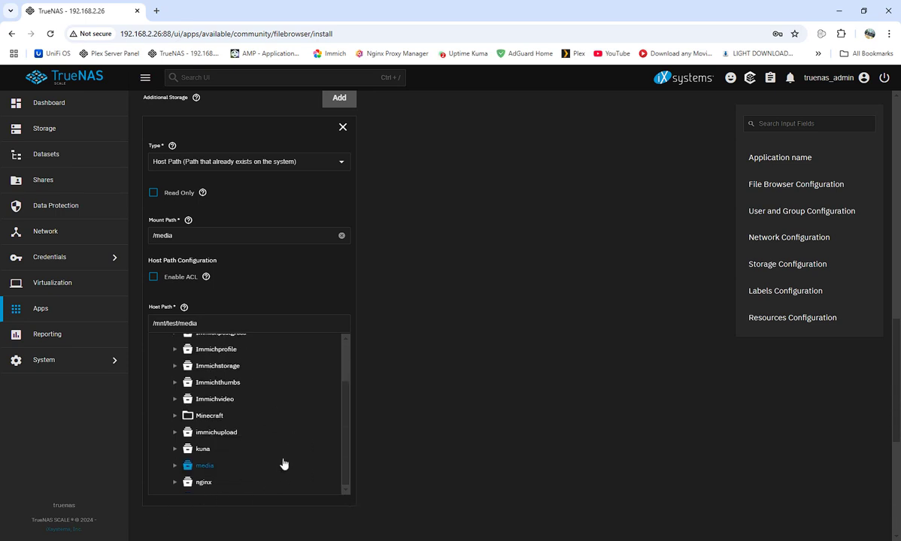
{"action": "scroll", "coordinate": [501, 427], "scroll_direction": "down", "scroll_amount": 3}
{"action": "scroll", "coordinate": [499, 426], "scroll_direction": "down", "scroll_amount": 1}
{"action": "scroll", "coordinate": [513, 470], "scroll_direction": "up", "scroll_amount": 2}
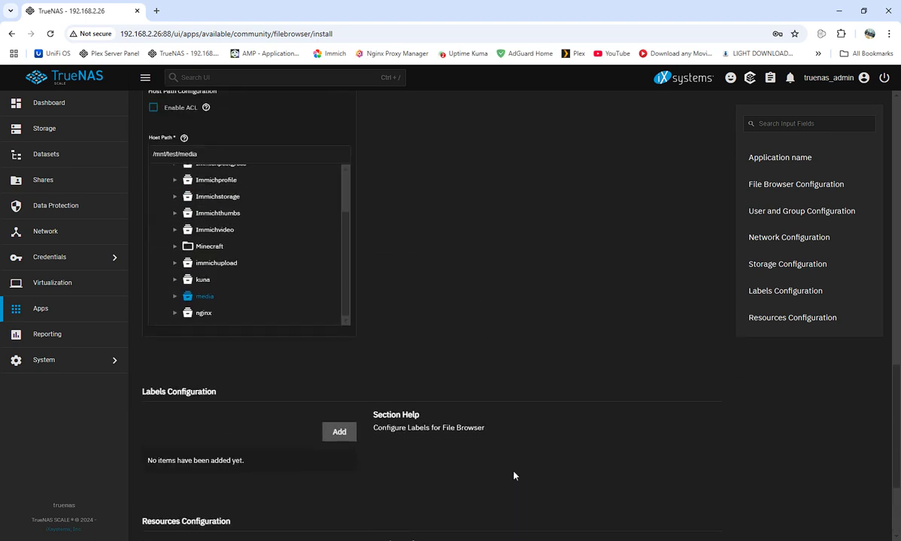
{"action": "scroll", "coordinate": [535, 481], "scroll_direction": "down", "scroll_amount": 2}
Install filebrowser2 and show its details on port 30052 once it is running
{"action": "left_click", "coordinate": [150, 526]}
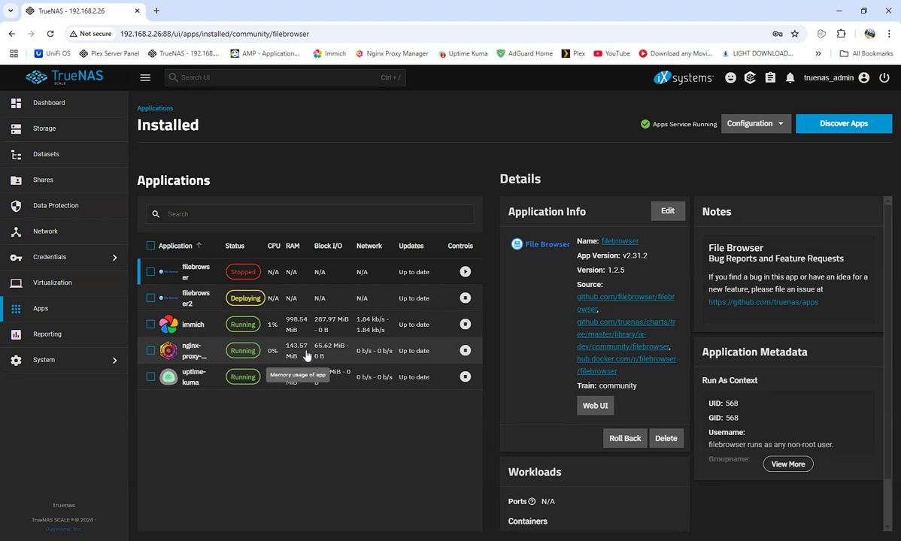
{"action": "left_click", "coordinate": [194, 303]}
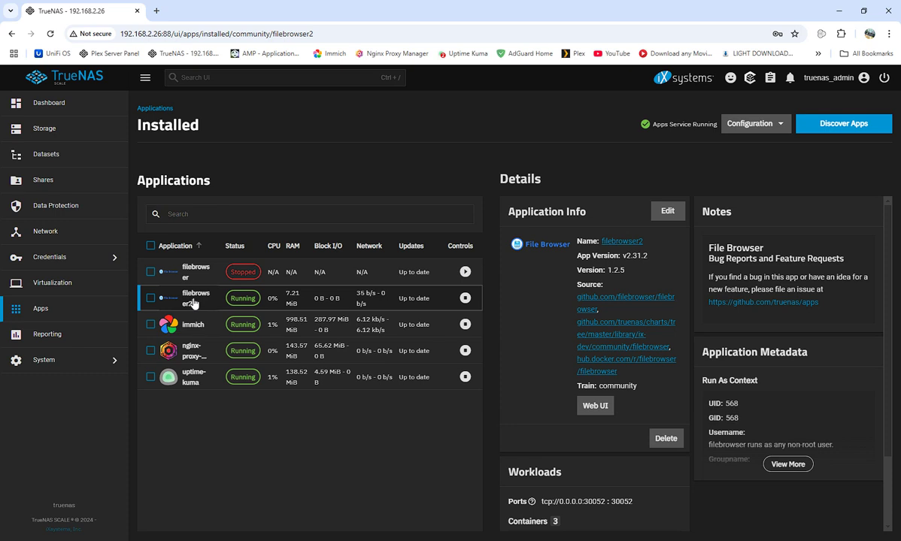
Open filebrowser2's web UI in a new tab and check the app's run-as details
{"action": "left_click", "coordinate": [596, 408]}
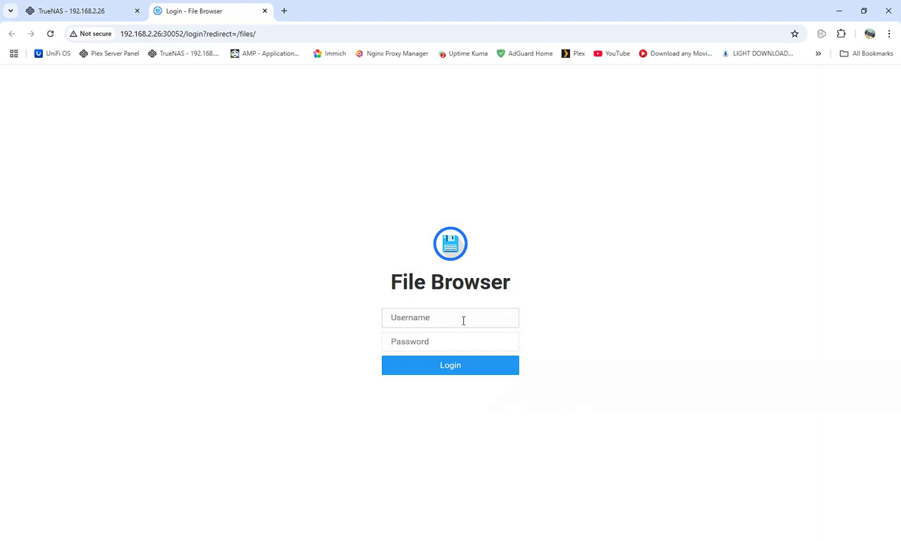
{"action": "left_click", "coordinate": [85, 12]}
{"action": "scroll", "coordinate": [824, 428], "scroll_direction": "down", "scroll_amount": 2}
{"action": "left_click", "coordinate": [782, 376]}
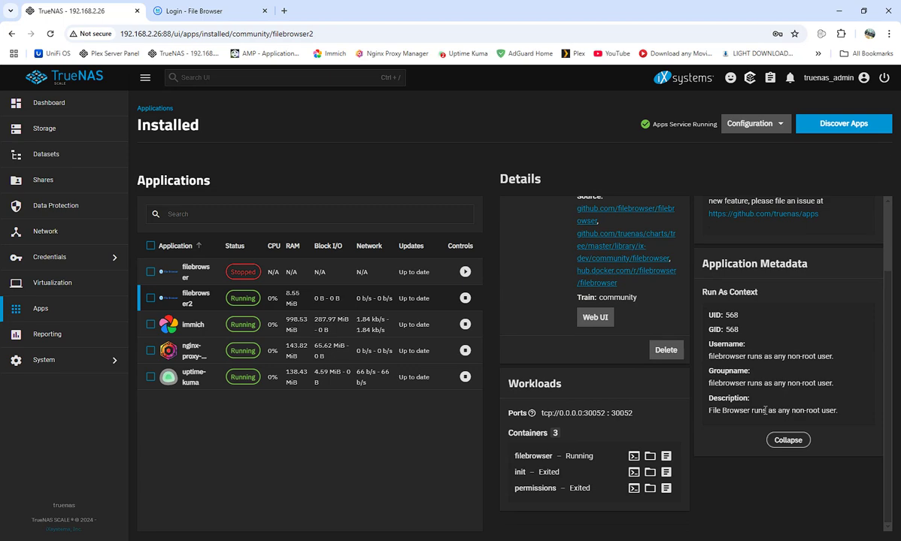
{"action": "scroll", "coordinate": [799, 408], "scroll_direction": "up", "scroll_amount": 2}
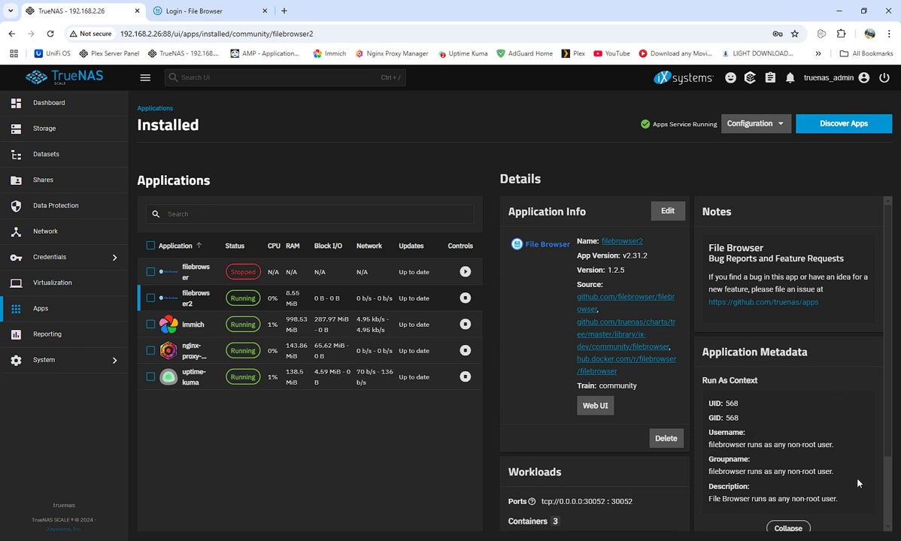
Enter the admin username on the File Browser login page
{"action": "left_click", "coordinate": [167, 10]}
{"action": "left_click", "coordinate": [466, 323]}
{"action": "type", "text": "admin"}
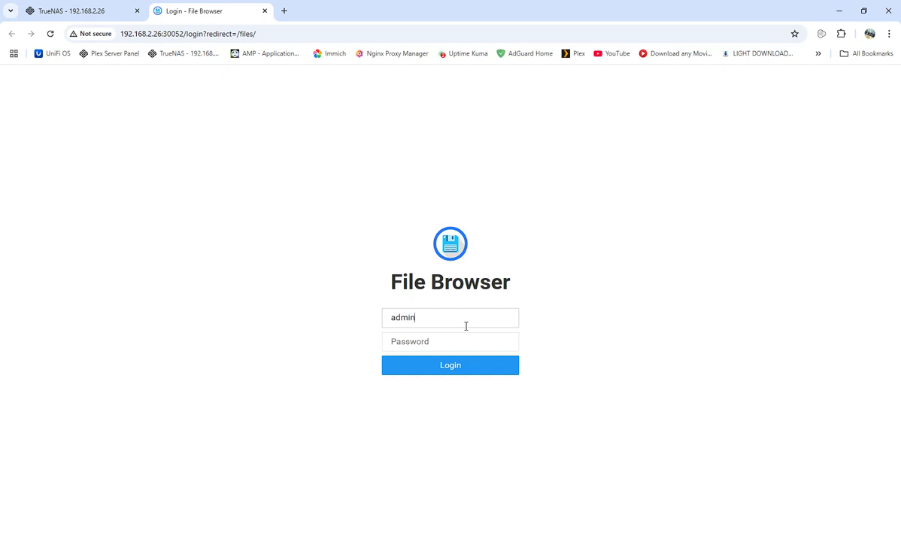
{"action": "type", "text": "a"}
Log in, open the empty media folder, and start the stopped filebrowser app in TrueNAS
{"action": "left_click", "coordinate": [438, 366]}
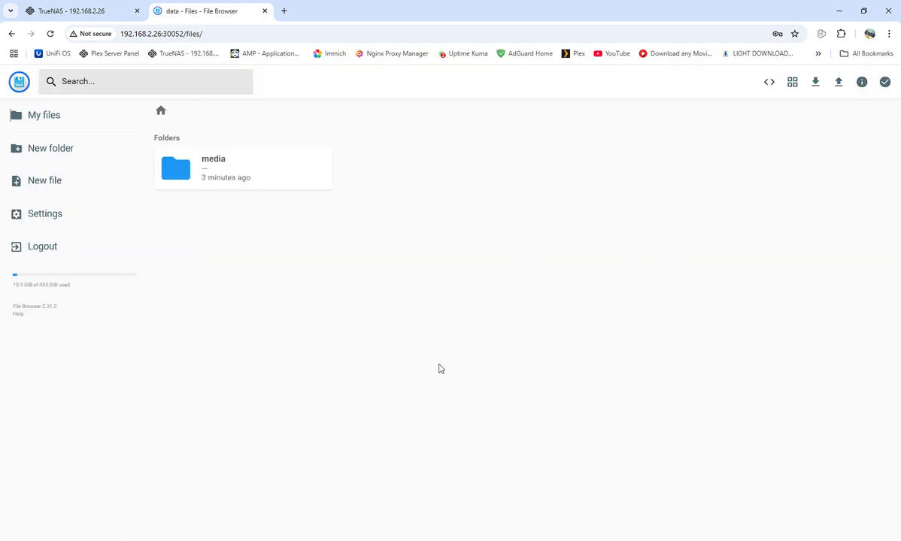
{"action": "double_click", "coordinate": [214, 172]}
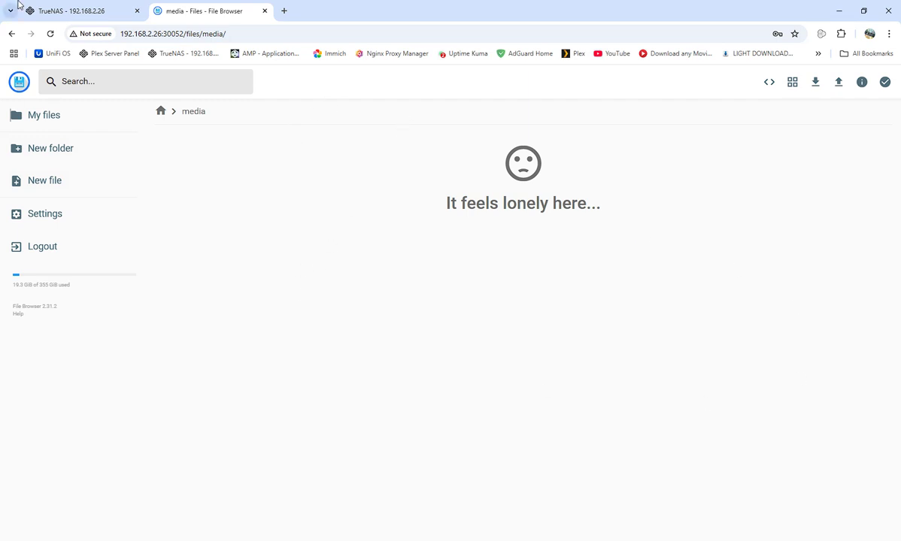
{"action": "left_click", "coordinate": [77, 7]}
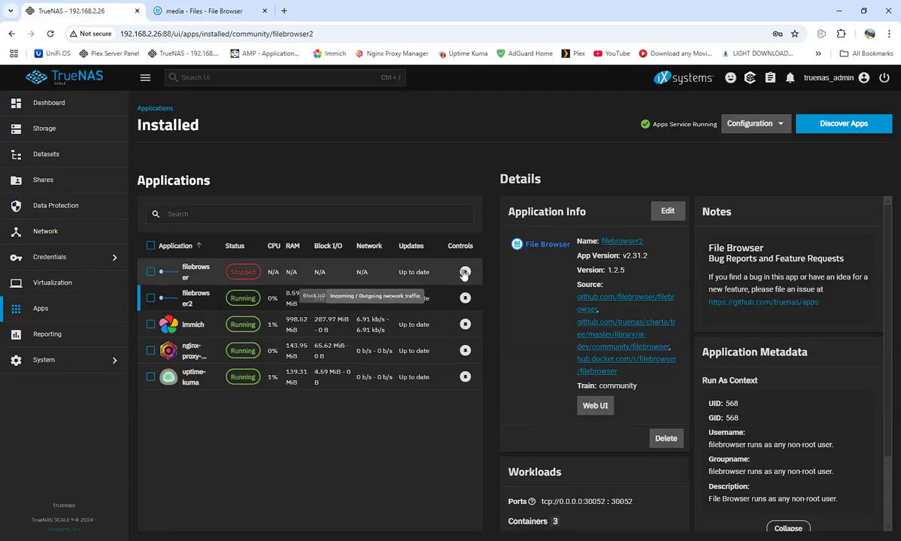
{"action": "left_click", "coordinate": [465, 272]}
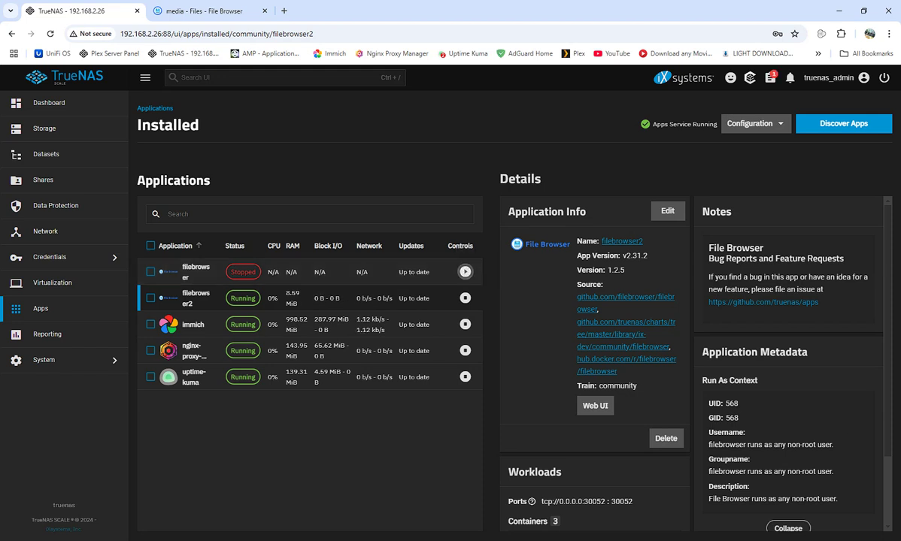
{"action": "left_click", "coordinate": [197, 10]}
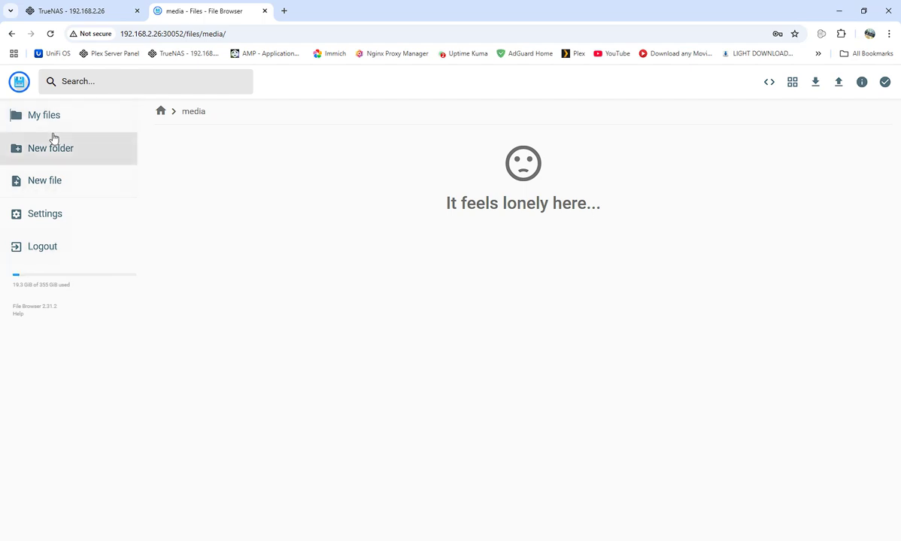
Create a new folder named 'test' inside the media folder
{"action": "left_click", "coordinate": [162, 111]}
{"action": "double_click", "coordinate": [203, 182]}
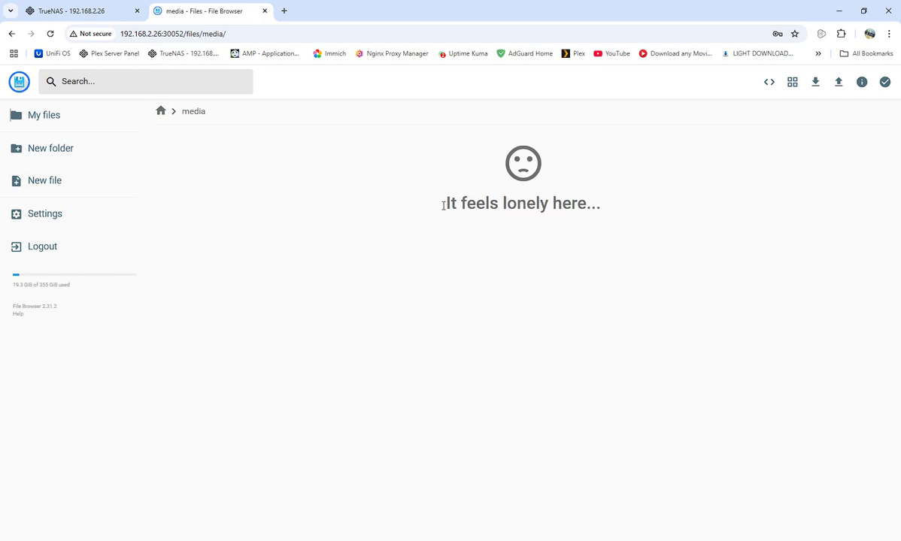
{"action": "left_click", "coordinate": [47, 150]}
{"action": "left_click", "coordinate": [441, 307]}
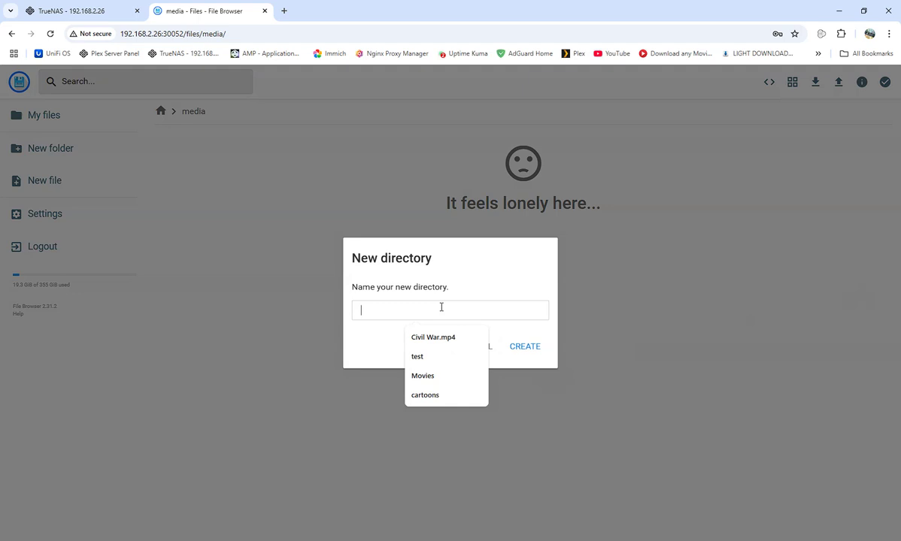
{"action": "type", "text": "test"}
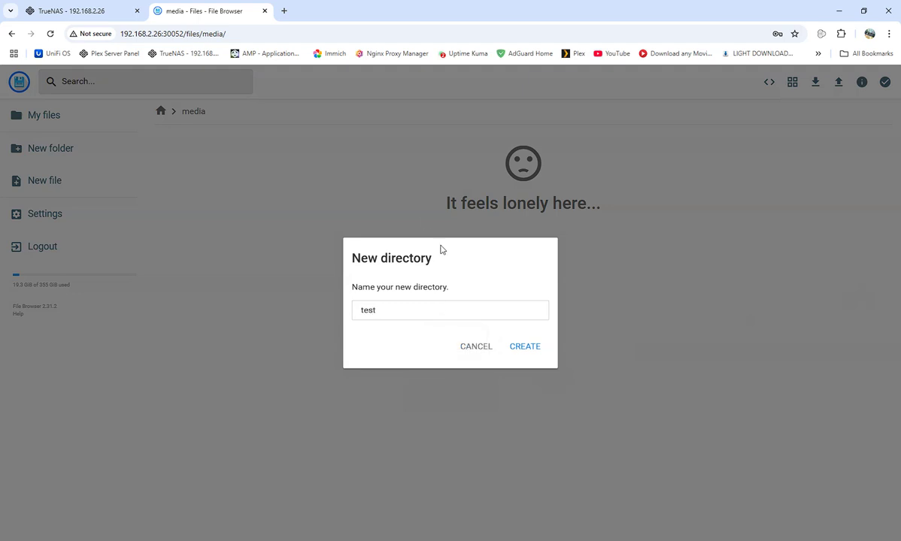
{"action": "left_click", "coordinate": [528, 352]}
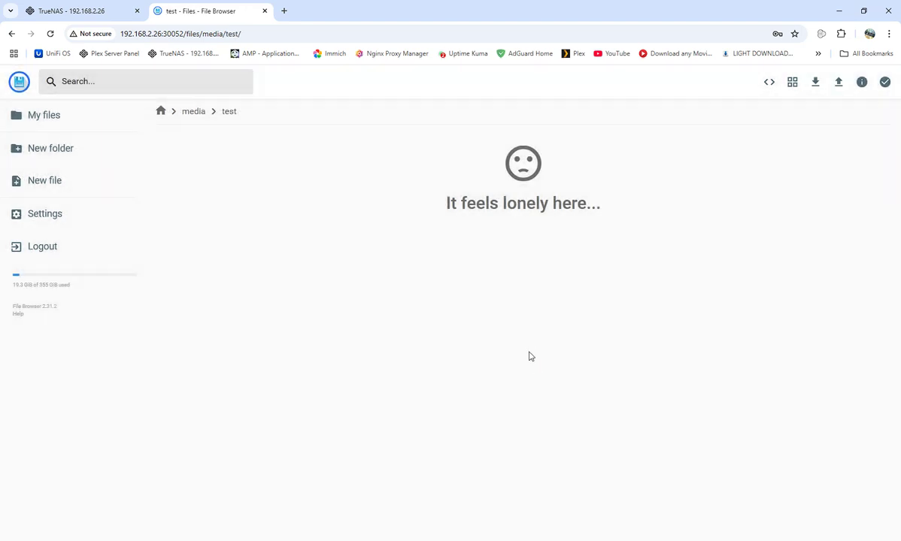
Navigate back through media and open the test folder
{"action": "left_click", "coordinate": [195, 112]}
{"action": "left_click", "coordinate": [169, 111]}
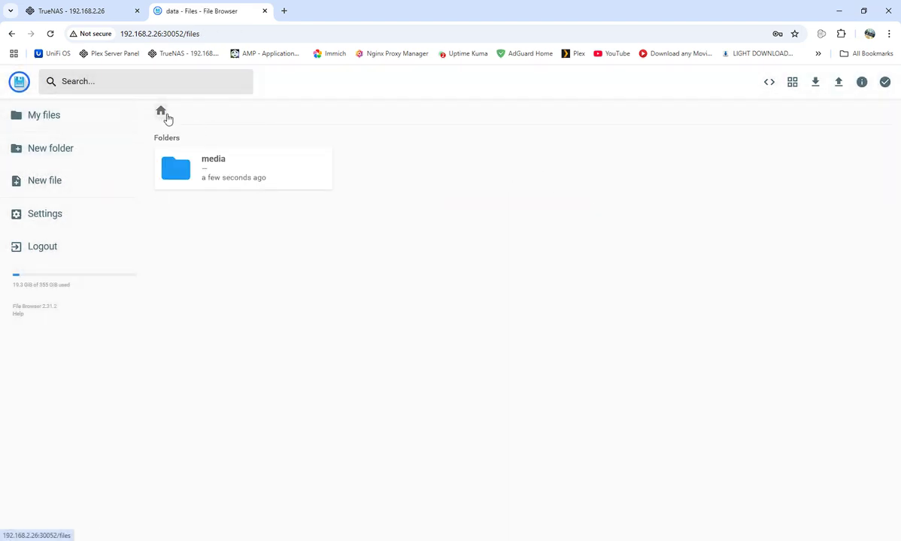
{"action": "double_click", "coordinate": [221, 169]}
{"action": "double_click", "coordinate": [238, 169]}
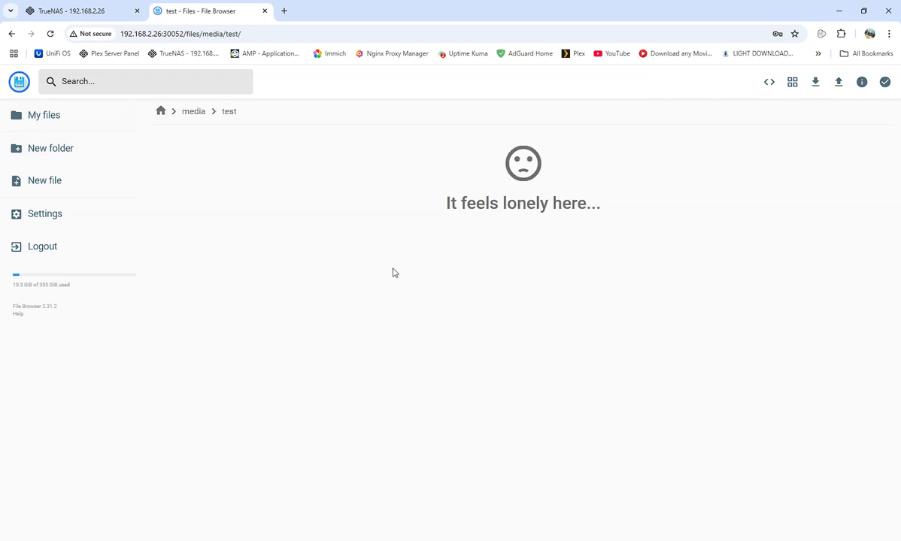
Create a new file named 'test2' in the test folder
{"action": "left_click", "coordinate": [46, 188]}
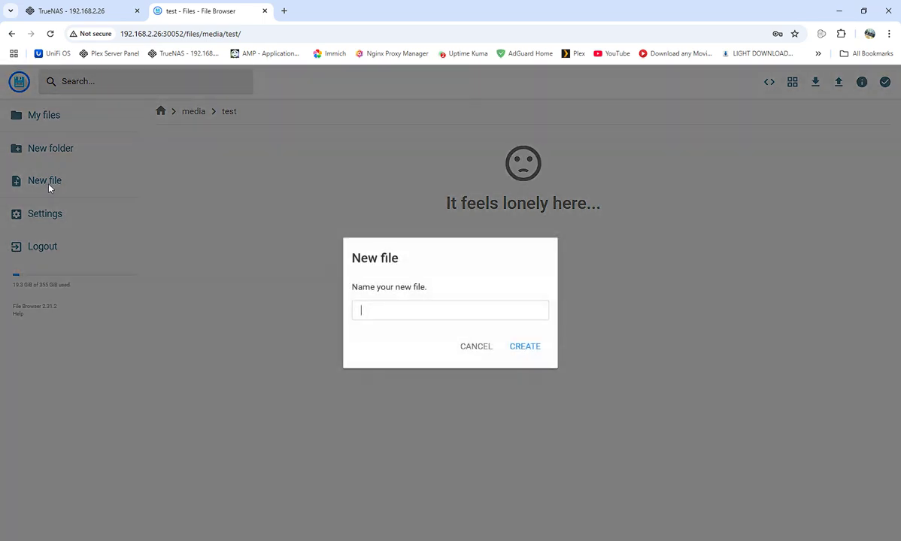
{"action": "left_click", "coordinate": [389, 307]}
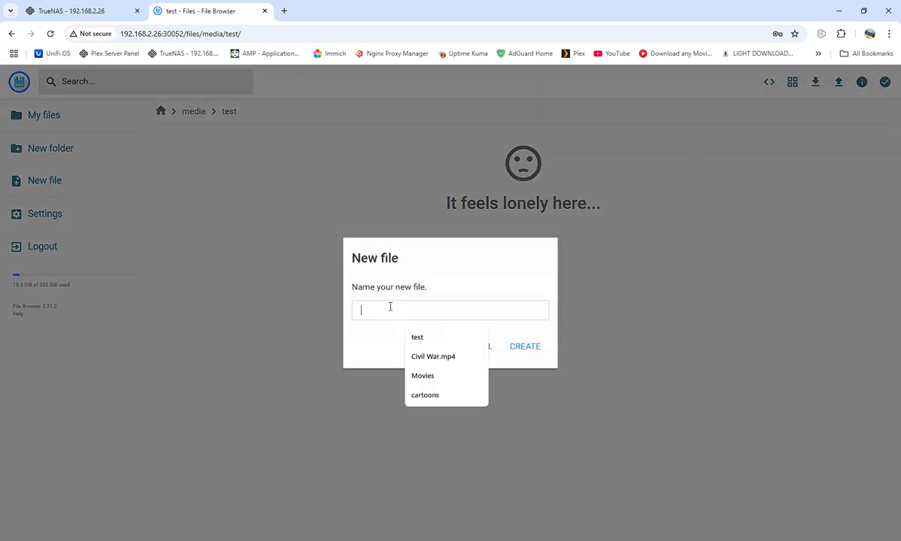
{"action": "left_click", "coordinate": [418, 337]}
{"action": "type", "text": "2"}
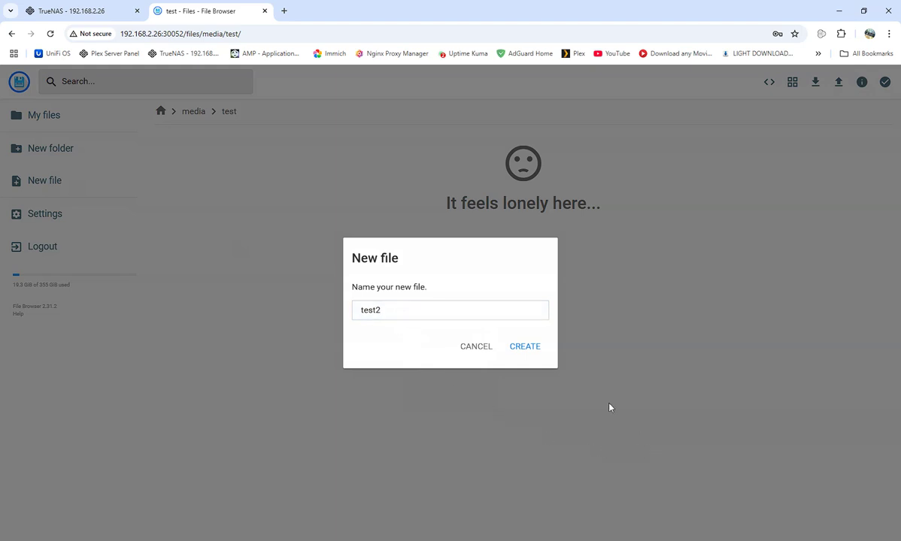
{"action": "left_click", "coordinate": [539, 346]}
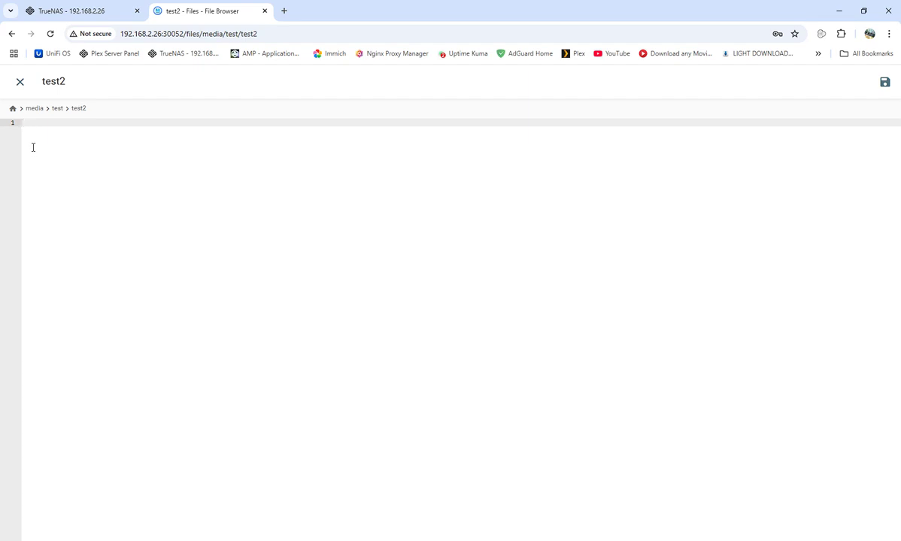
Write 'hello world' into test2, save it, and close the editor
{"action": "type", "text": "jdjdkkasdlfjasdfkljaijolk"}
{"action": "key", "text": "BackSpace"}
{"action": "key", "text": "BackSpace"}
{"action": "key", "text": "BackSpace"}
{"action": "key", "text": "BackSpace"}
{"action": "key", "text": "BackSpace"}
{"action": "key", "text": "BackSpace"}
{"action": "key", "text": "BackSpace"}
{"action": "key", "text": "BackSpace"}
{"action": "key", "text": "BackSpace"}
{"action": "key", "text": "BackSpace"}
{"action": "key", "text": "BackSpace"}
{"action": "key", "text": "BackSpace"}
{"action": "key", "text": "BackSpace"}
{"action": "key", "text": "BackSpace"}
{"action": "key", "text": "BackSpace"}
{"action": "key", "text": "BackSpace"}
{"action": "key", "text": "BackSpace"}
{"action": "key", "text": "BackSpace"}
{"action": "key", "text": "BackSpace"}
{"action": "key", "text": "BackSpace"}
{"action": "left_click", "coordinate": [885, 82]}
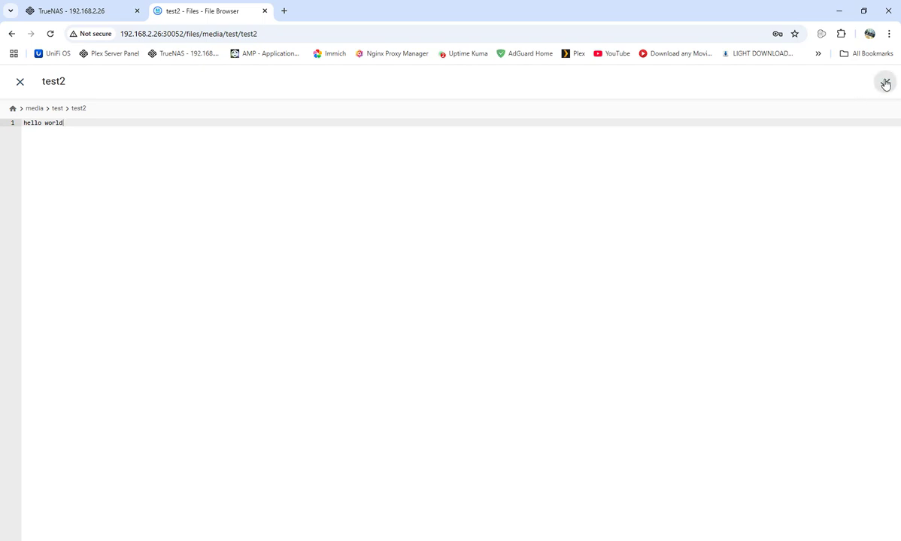
{"action": "left_click", "coordinate": [18, 83]}
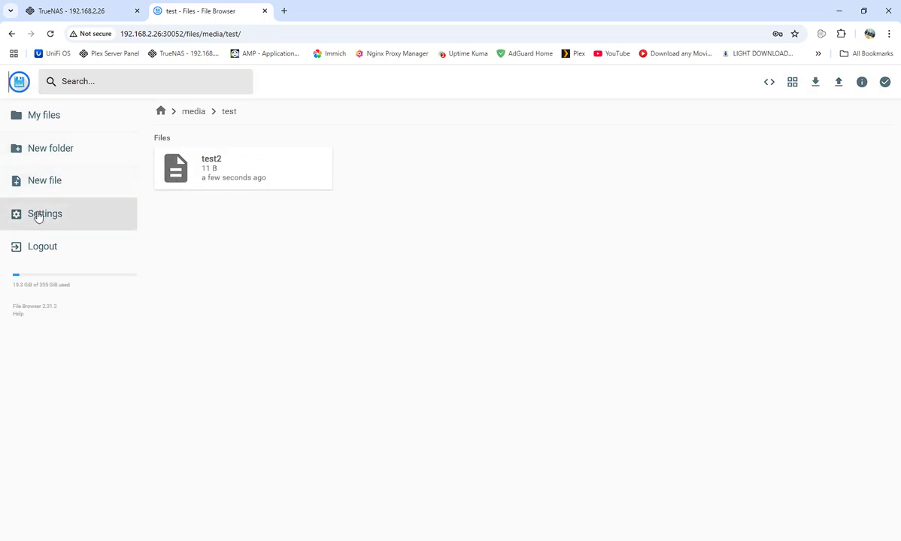
Open the test2 file to check its contents, then close it
{"action": "left_click", "coordinate": [227, 170]}
{"action": "double_click", "coordinate": [227, 171]}
{"action": "left_click", "coordinate": [23, 87]}
Download test2, keeping it despite Chrome's blocked-download warning, then go to Settings
{"action": "left_click", "coordinate": [233, 173]}
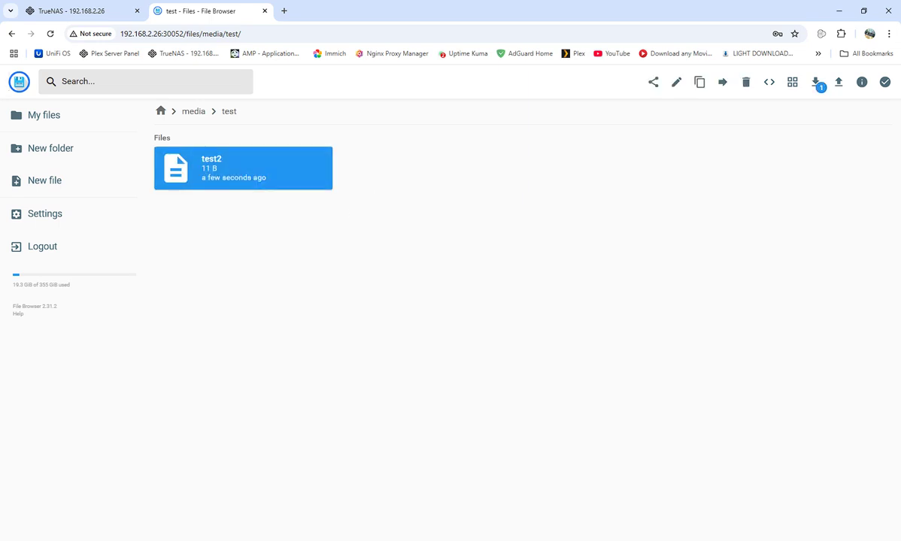
{"action": "left_click", "coordinate": [812, 84]}
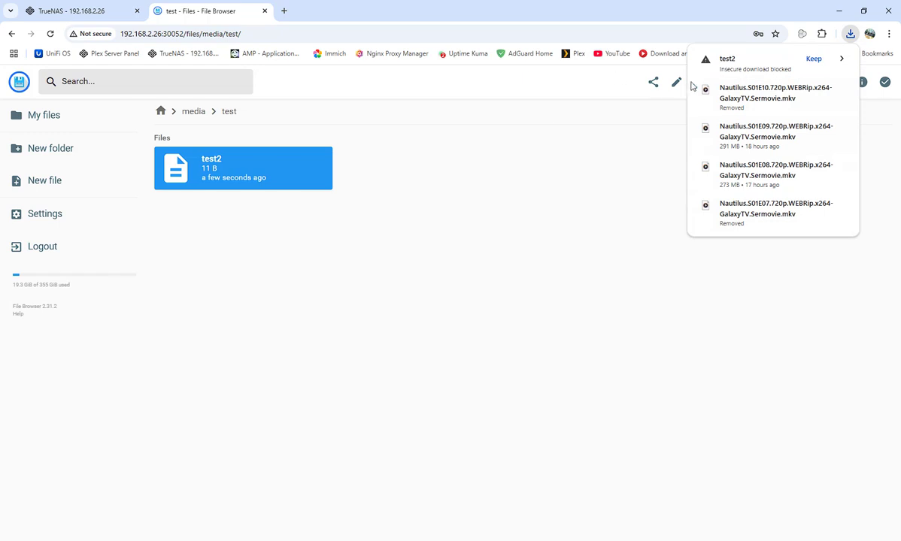
{"action": "left_click", "coordinate": [814, 58]}
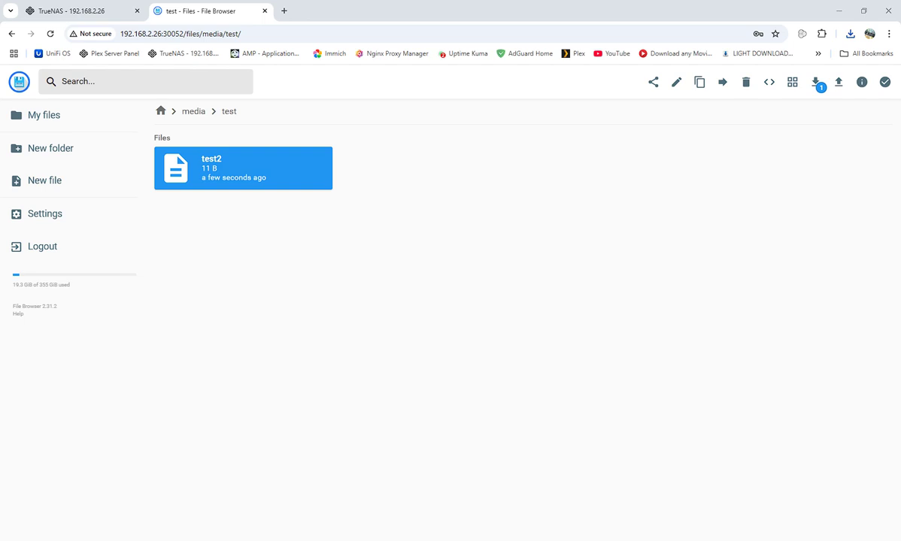
{"action": "left_click", "coordinate": [48, 220]}
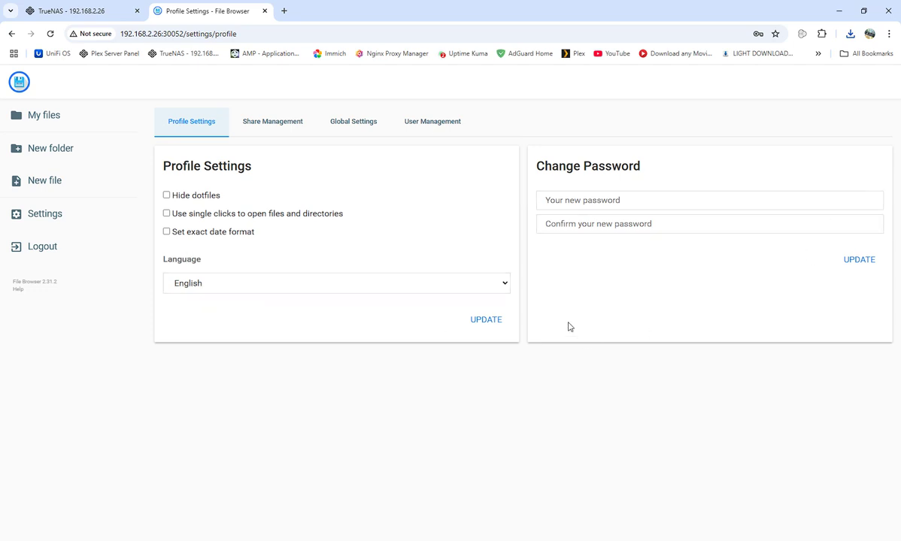
Keep English as the interface language and view the Share Management page
{"action": "left_click", "coordinate": [506, 287]}
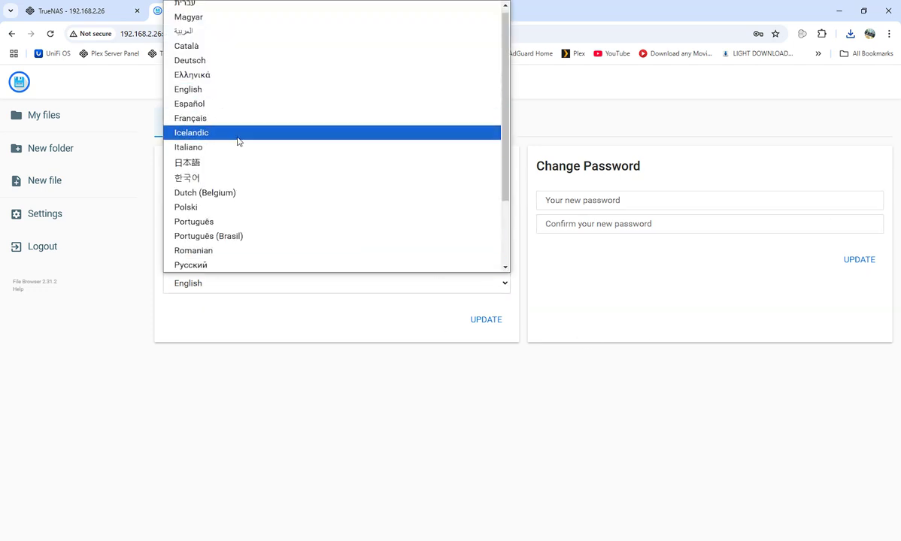
{"action": "left_click", "coordinate": [191, 89]}
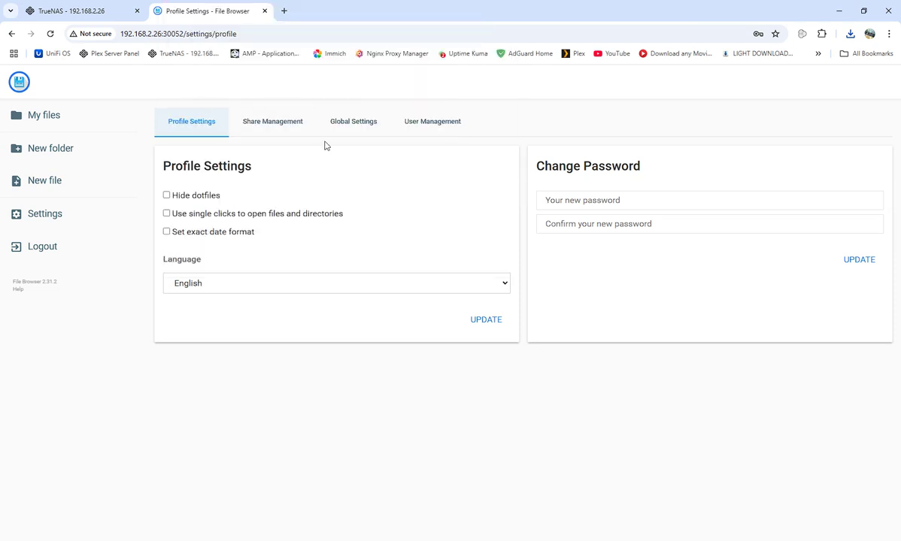
{"action": "left_click", "coordinate": [271, 125]}
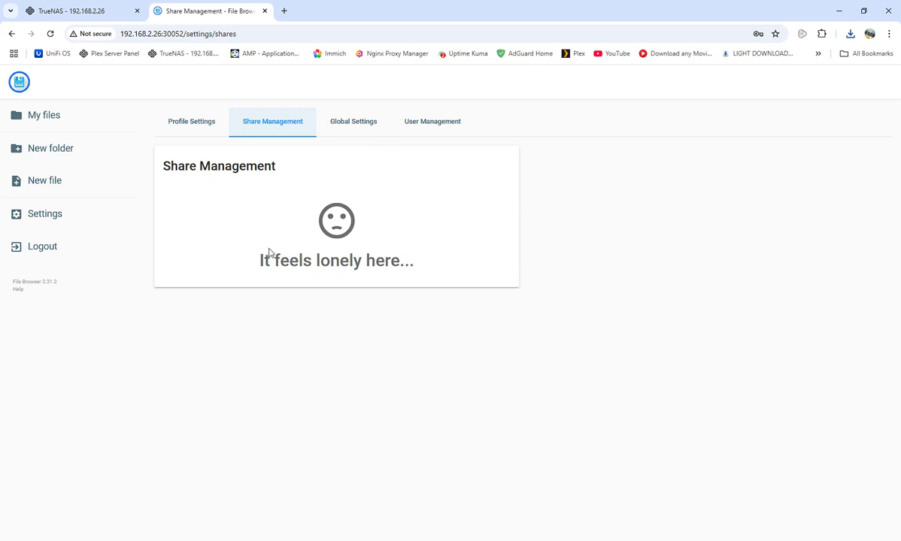
{"action": "left_click", "coordinate": [243, 130]}
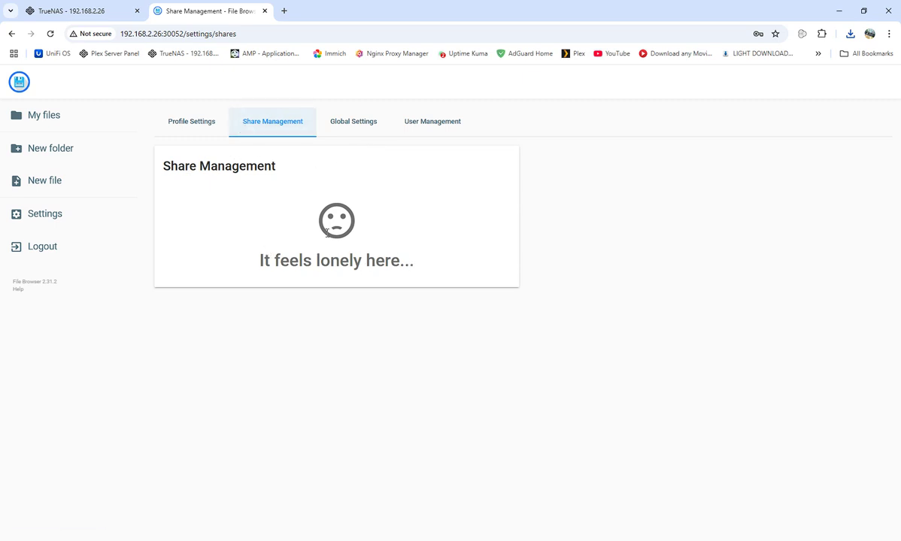
Scroll through Global Settings, then show User Management with only the admin account
{"action": "left_click", "coordinate": [358, 124]}
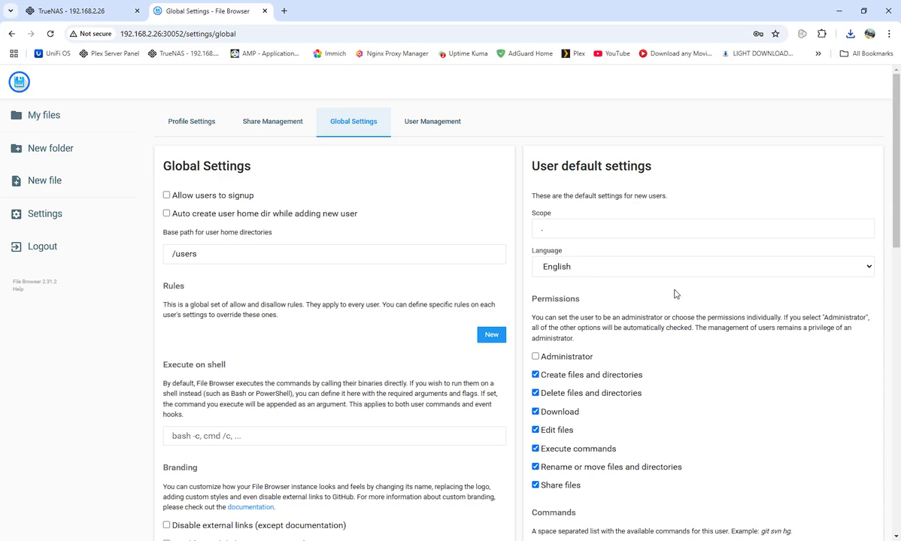
{"action": "scroll", "coordinate": [778, 326], "scroll_direction": "down", "scroll_amount": 2}
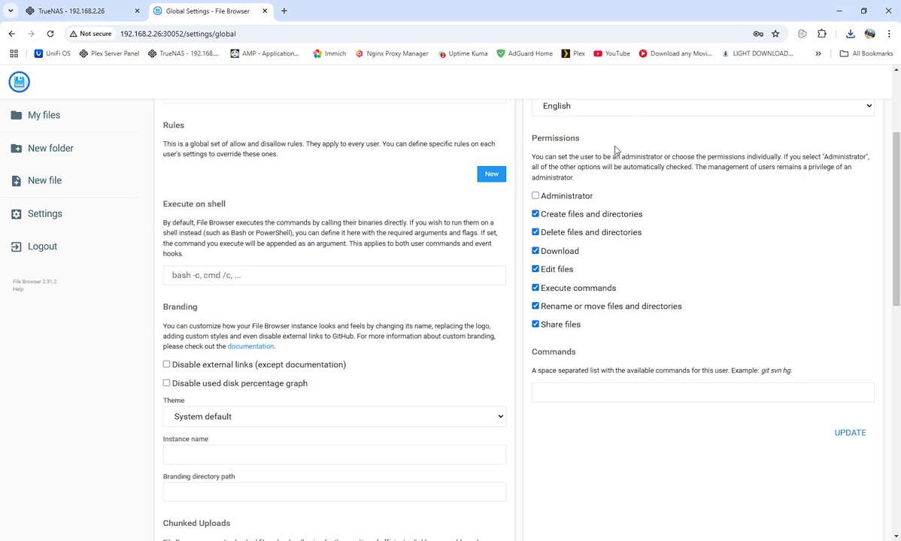
{"action": "scroll", "coordinate": [799, 416], "scroll_direction": "up", "scroll_amount": 2}
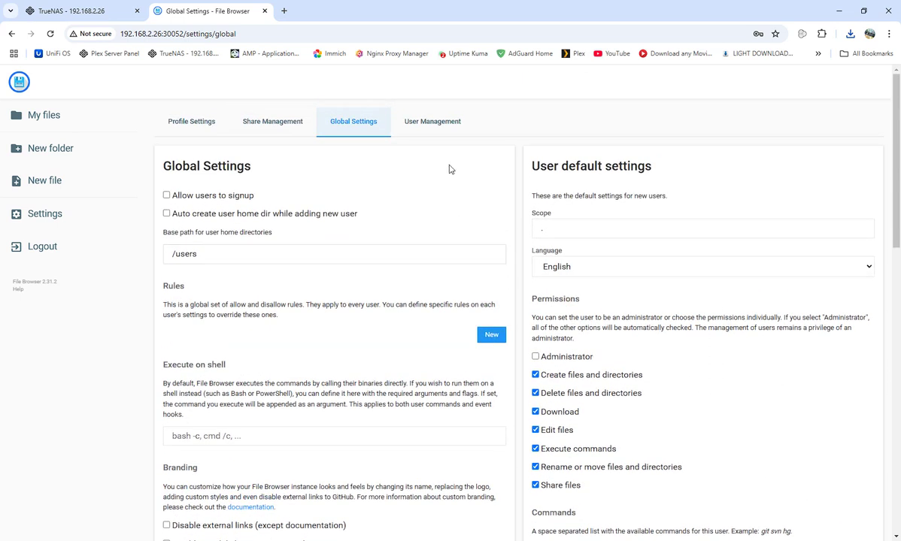
{"action": "left_click", "coordinate": [431, 124]}
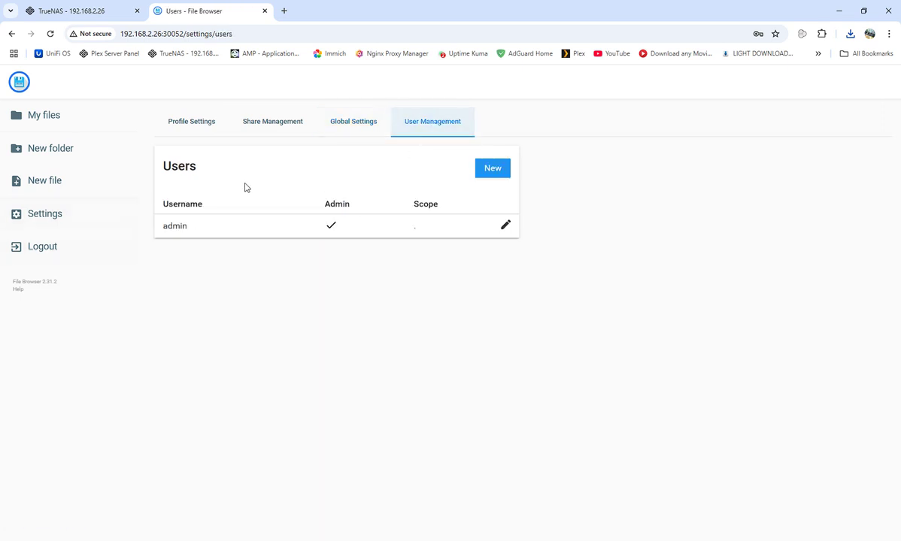
Create user wolf with a saved password and Administrator ticked, save, and recheck the user list
{"action": "left_click", "coordinate": [493, 170]}
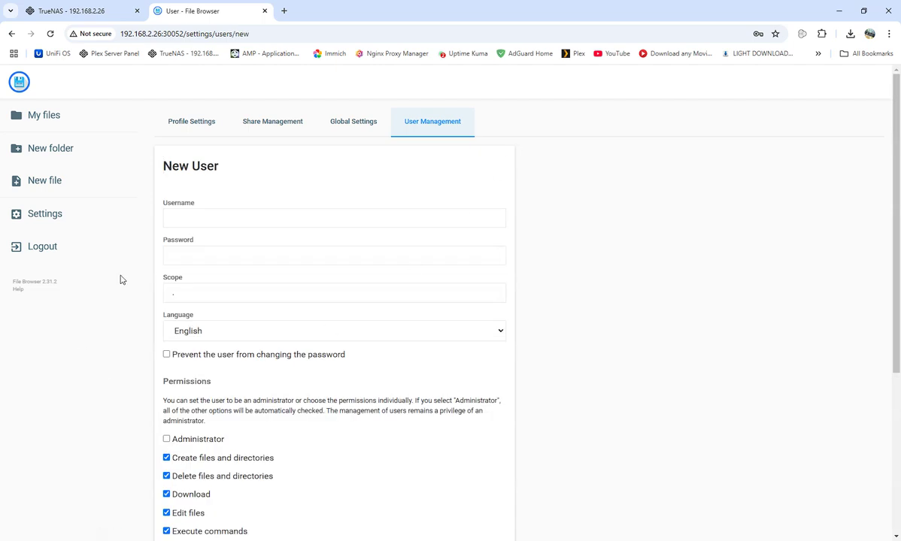
{"action": "left_click", "coordinate": [211, 221]}
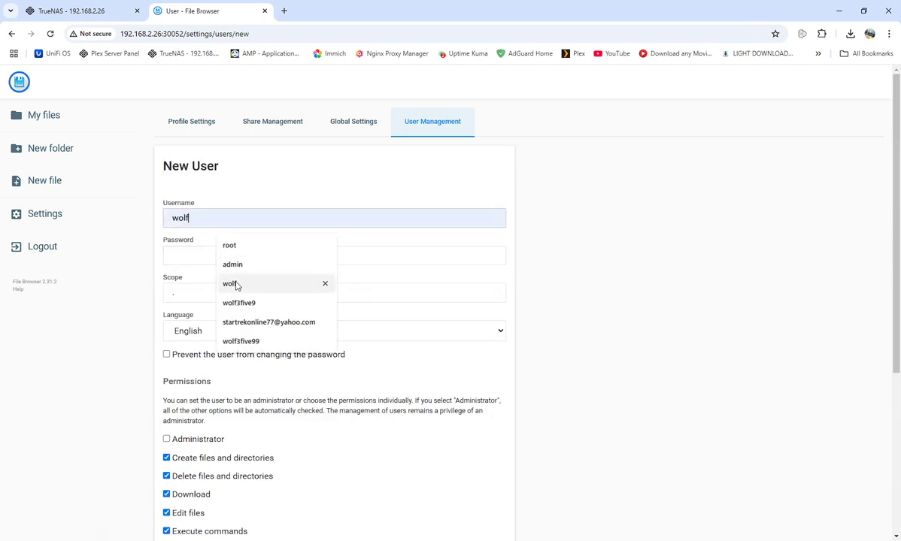
{"action": "left_click", "coordinate": [231, 283]}
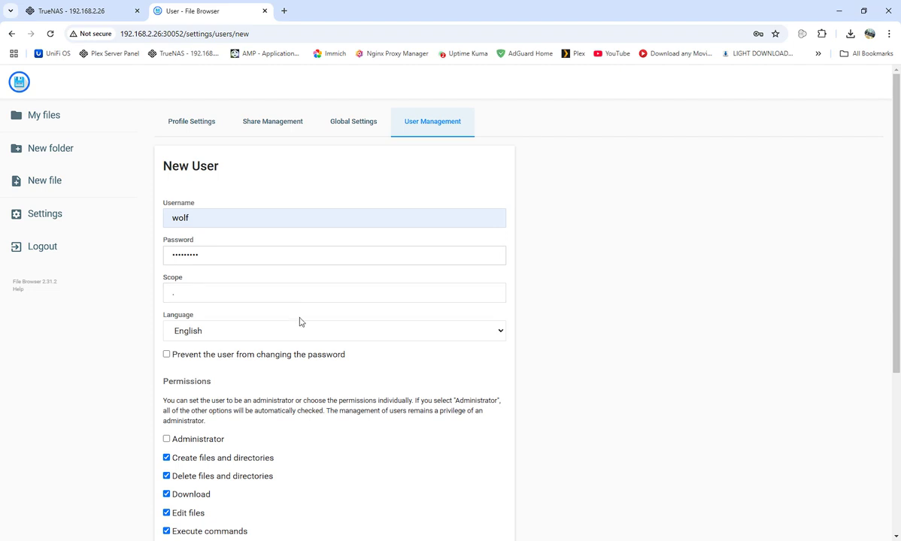
{"action": "left_click", "coordinate": [167, 441]}
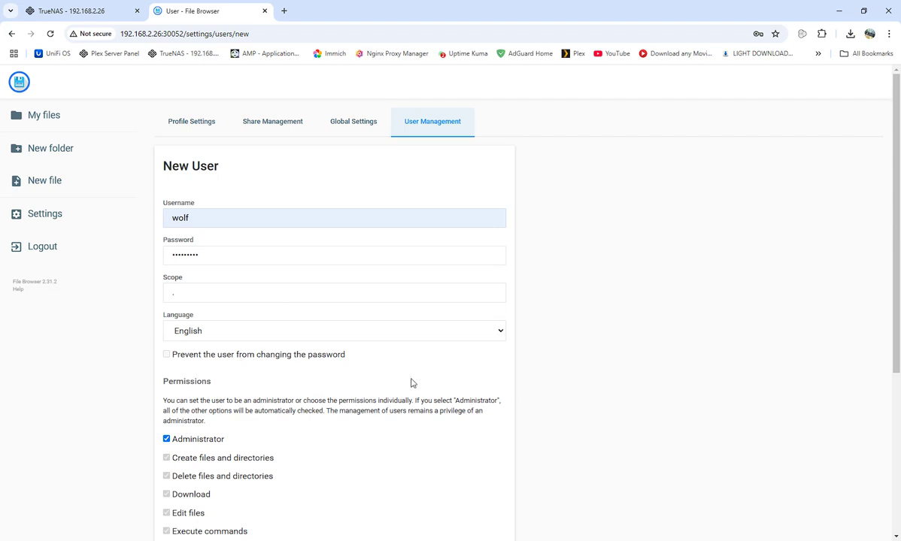
{"action": "scroll", "coordinate": [410, 383], "scroll_direction": "down", "scroll_amount": 3}
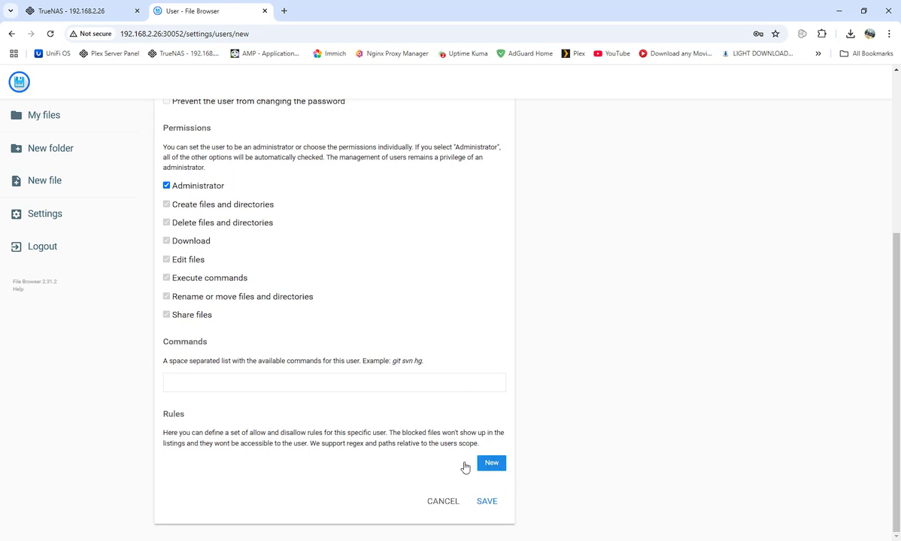
{"action": "left_click", "coordinate": [488, 503]}
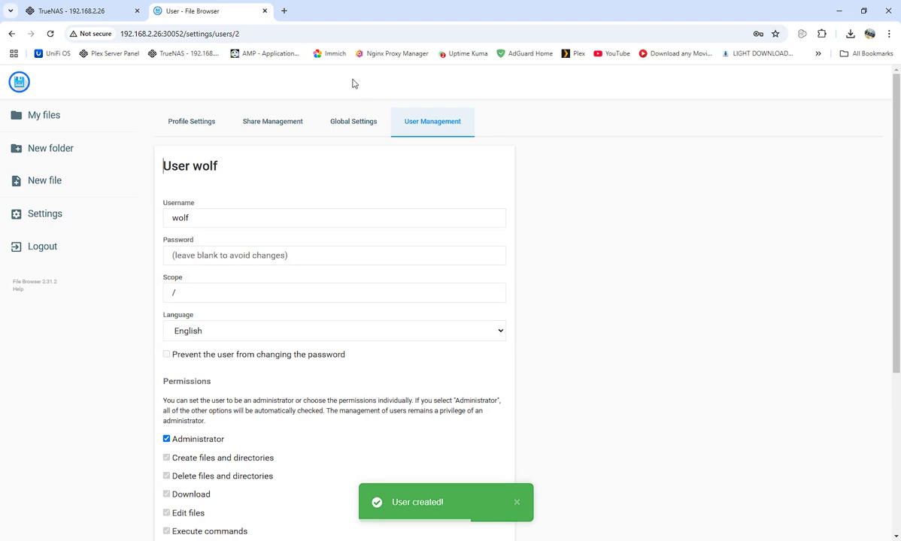
{"action": "left_click", "coordinate": [363, 125]}
{"action": "left_click", "coordinate": [441, 124]}
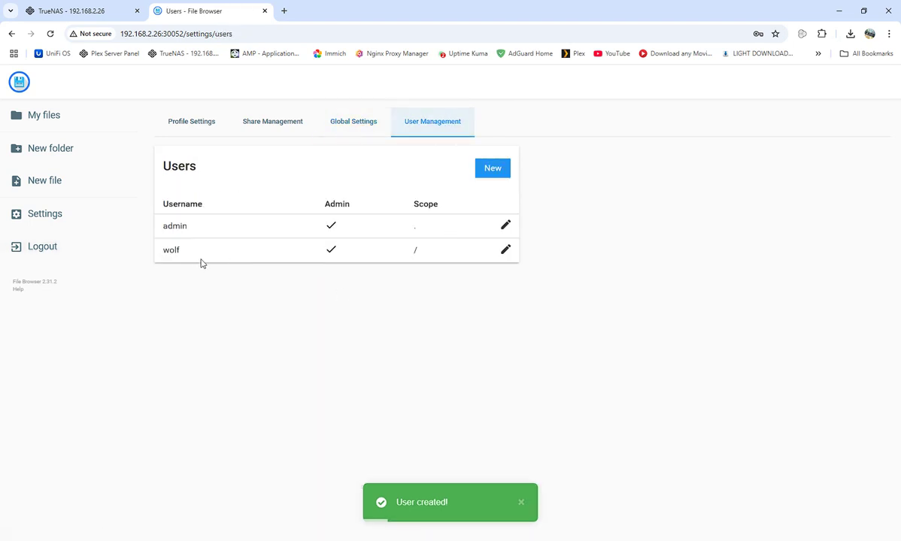
Log out and sign back in as wolf with its password
{"action": "left_click", "coordinate": [43, 247]}
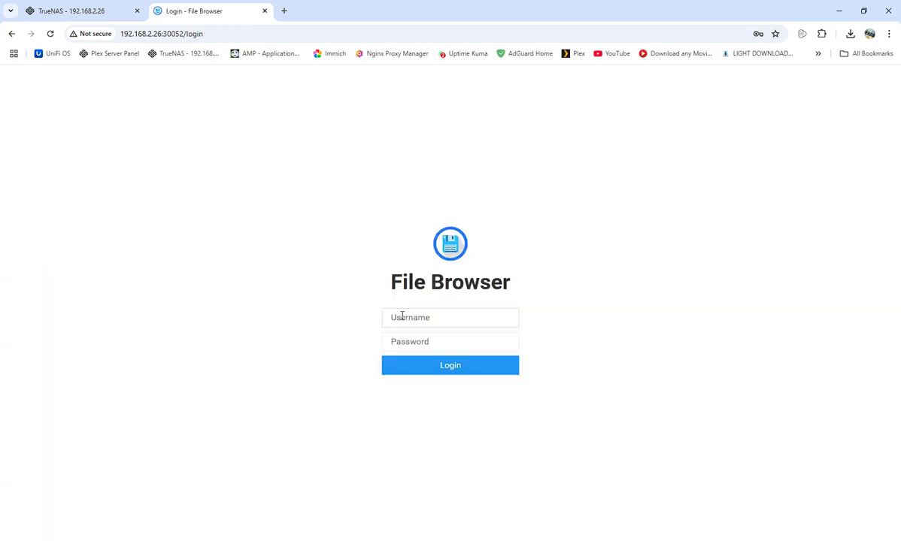
{"action": "type", "text": "wolf"}
{"action": "key", "text": "Tab"}
{"action": "type", "text": "•••"}
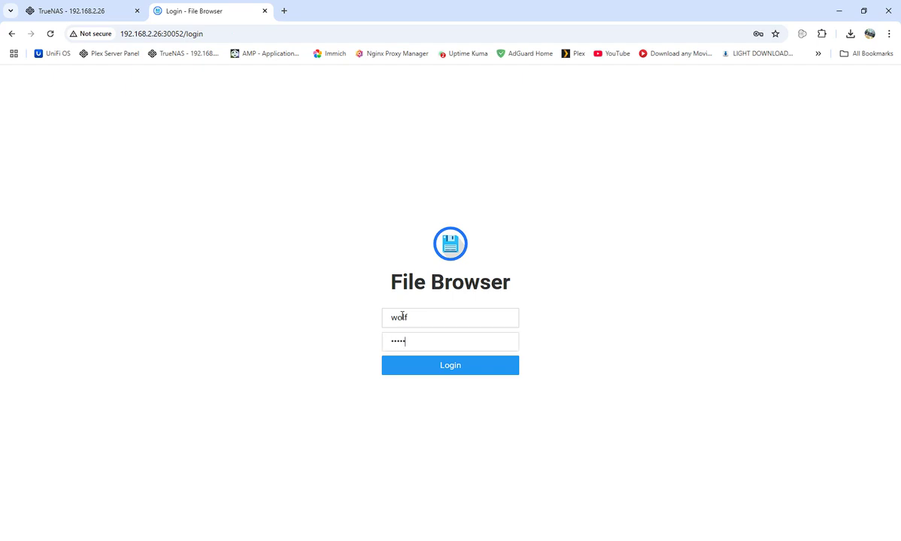
{"action": "type", "text": "••••••"}
{"action": "key", "text": "Return"}
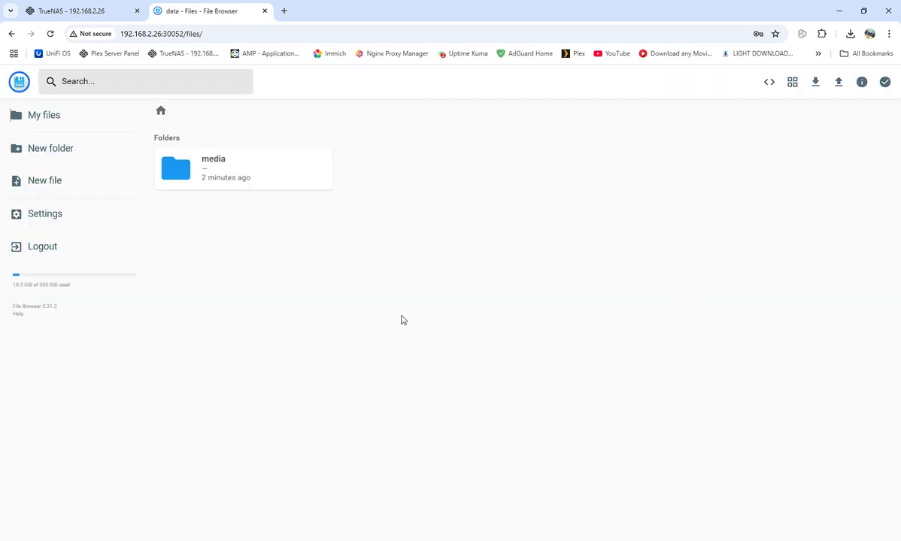
Open media > test > test2 to confirm it reads hello world, then return to the root
{"action": "double_click", "coordinate": [215, 166]}
{"action": "double_click", "coordinate": [231, 174]}
{"action": "double_click", "coordinate": [225, 168]}
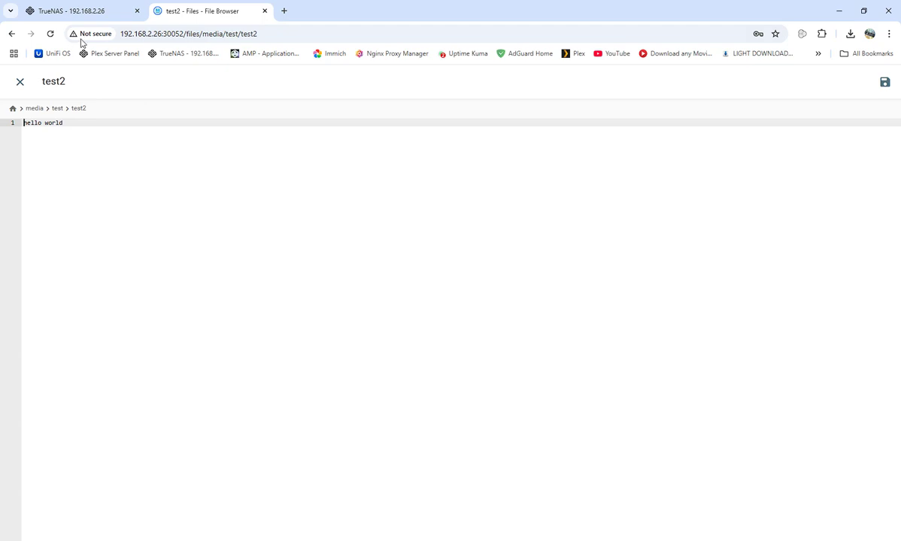
{"action": "left_click", "coordinate": [20, 81]}
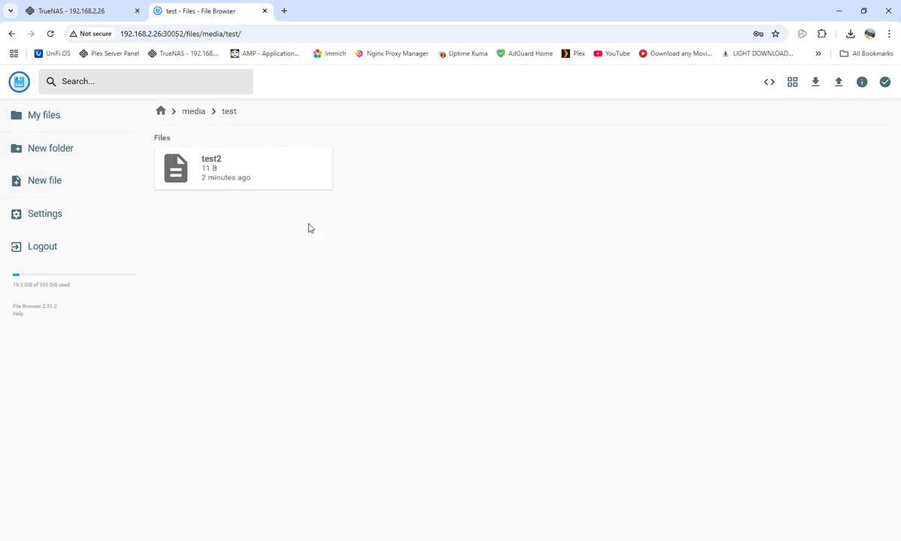
{"action": "left_click", "coordinate": [192, 112]}
{"action": "left_click", "coordinate": [162, 112]}
Edit wolf's account and untick Administrator, leaving all individual permissions checked
{"action": "left_click", "coordinate": [49, 219]}
{"action": "left_click", "coordinate": [423, 127]}
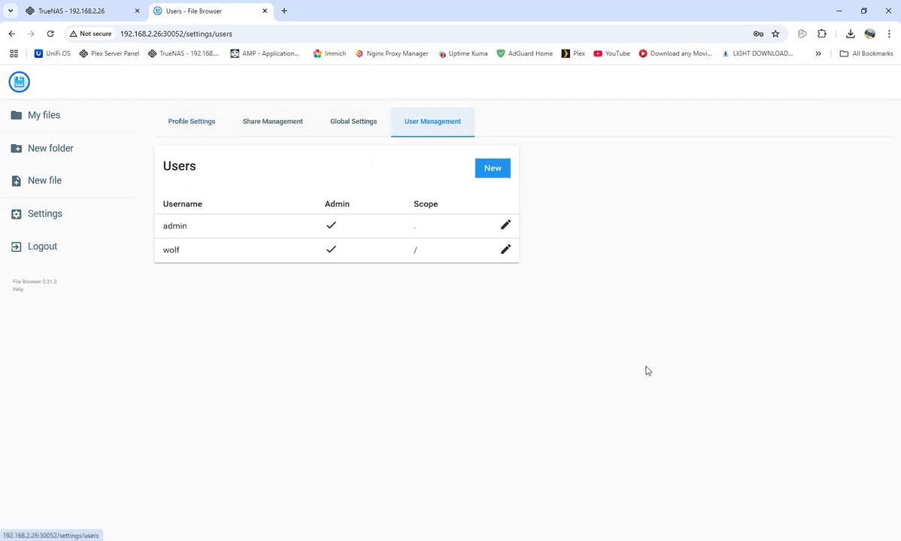
{"action": "left_click", "coordinate": [505, 250]}
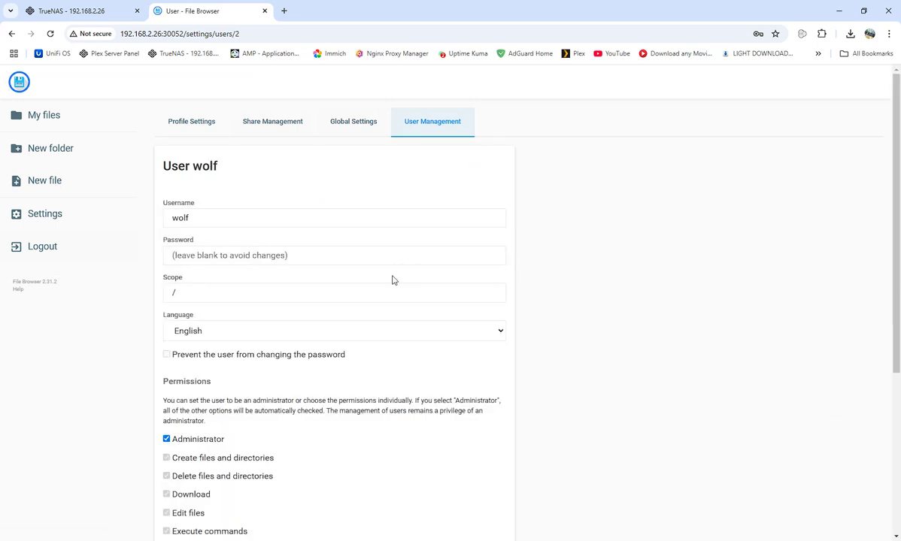
{"action": "scroll", "coordinate": [370, 360], "scroll_direction": "down", "scroll_amount": 3}
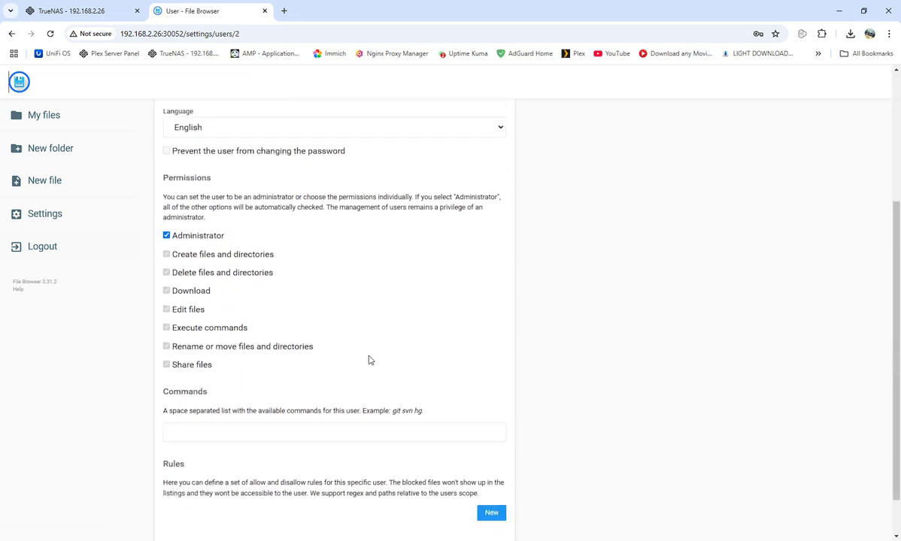
{"action": "left_click", "coordinate": [167, 225]}
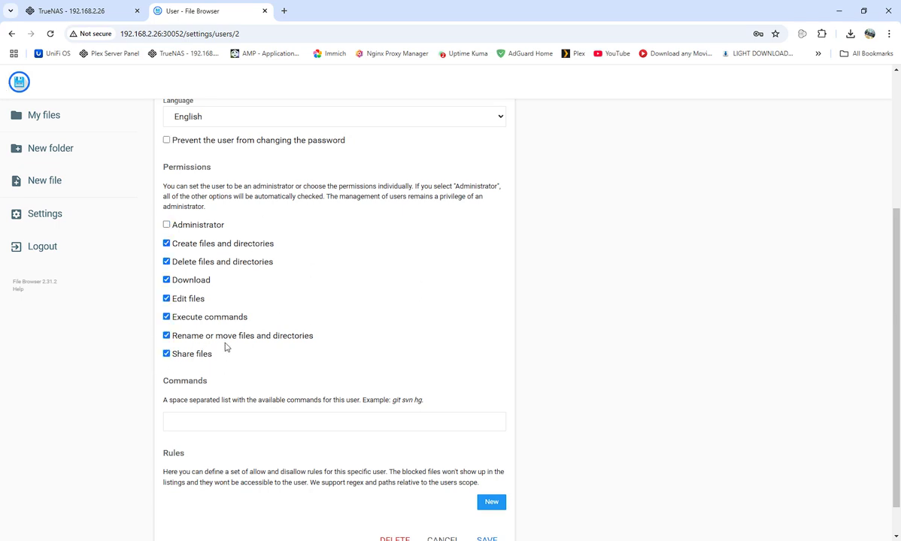
{"action": "scroll", "coordinate": [347, 324], "scroll_direction": "up", "scroll_amount": 3}
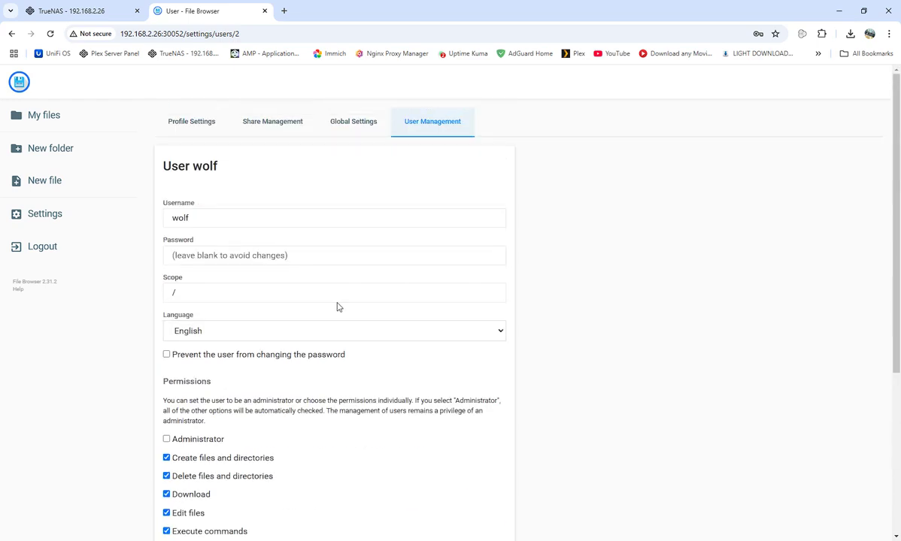
Look over Share Management and Global Settings, then return to the user list showing admin and wolf
{"action": "left_click", "coordinate": [279, 121]}
{"action": "left_click", "coordinate": [350, 117]}
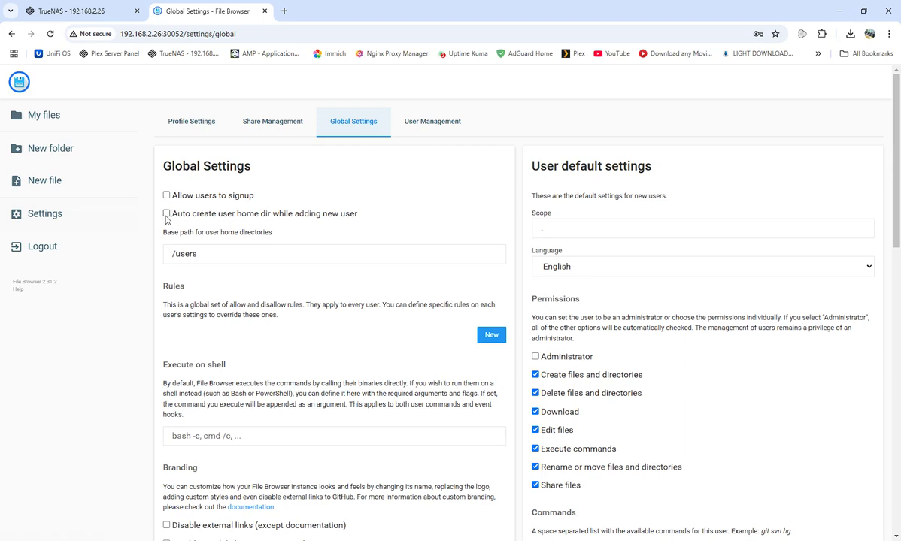
{"action": "scroll", "coordinate": [451, 353], "scroll_direction": "down", "scroll_amount": 15}
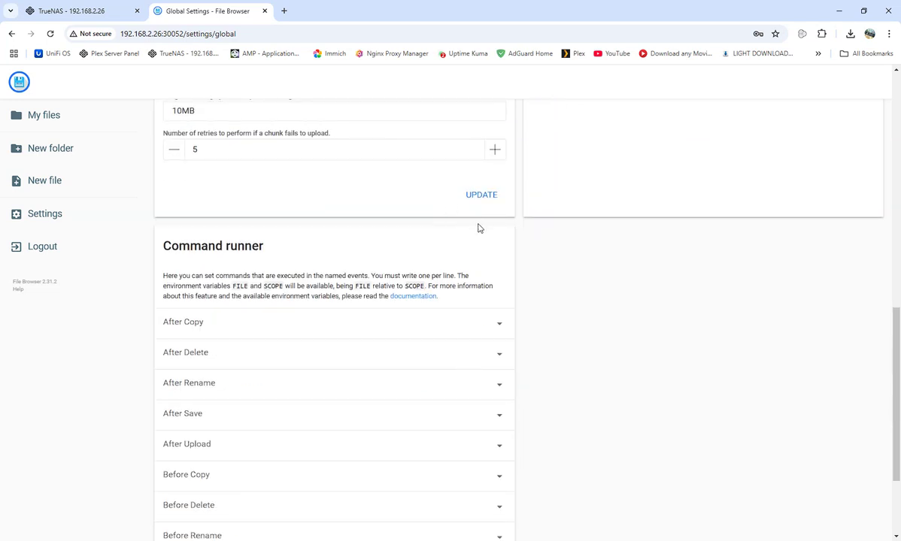
{"action": "scroll", "coordinate": [482, 233], "scroll_direction": "up", "scroll_amount": 1}
{"action": "scroll", "coordinate": [338, 270], "scroll_direction": "down", "scroll_amount": 3}
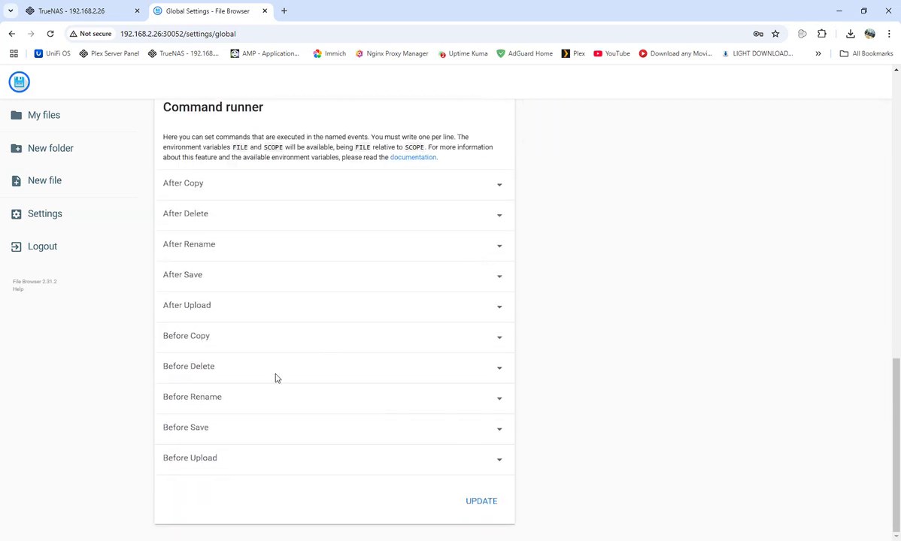
{"action": "scroll", "coordinate": [259, 188], "scroll_direction": "up", "scroll_amount": 10}
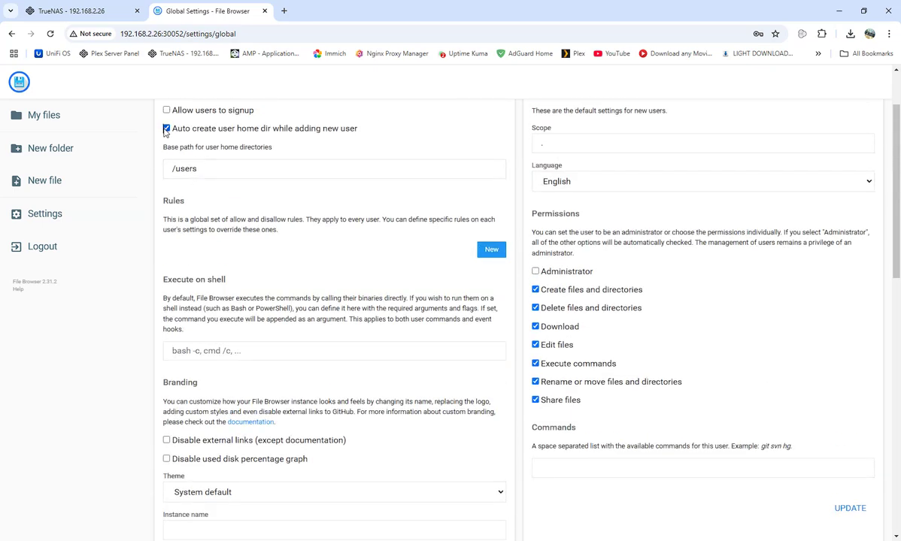
{"action": "scroll", "coordinate": [372, 259], "scroll_direction": "up", "scroll_amount": 3}
{"action": "left_click", "coordinate": [449, 125]}
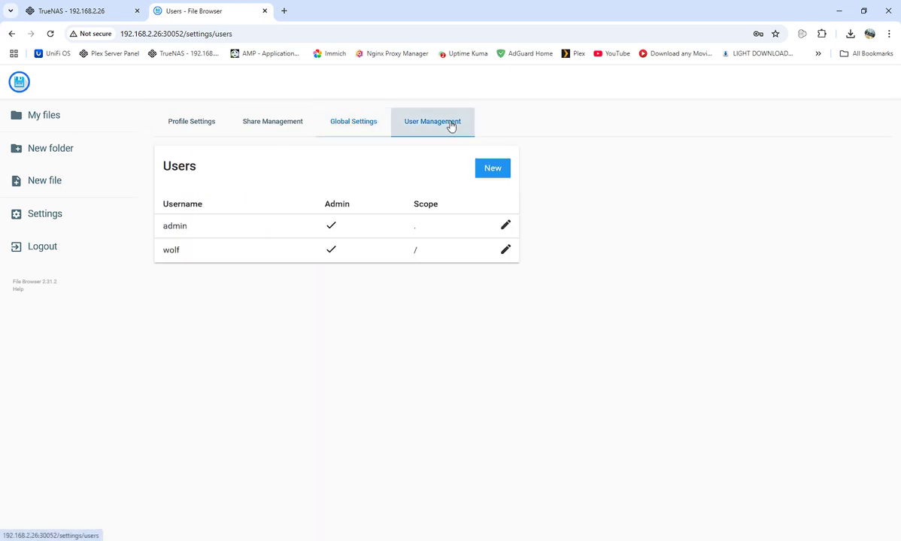
Save wolf's account with Administrator ticked
{"action": "left_click", "coordinate": [505, 251]}
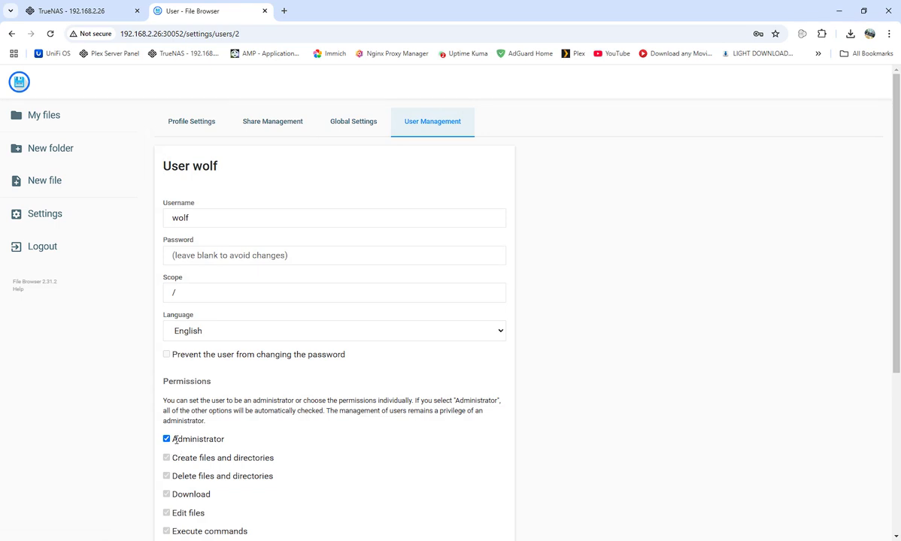
{"action": "scroll", "coordinate": [309, 368], "scroll_direction": "down", "scroll_amount": 5}
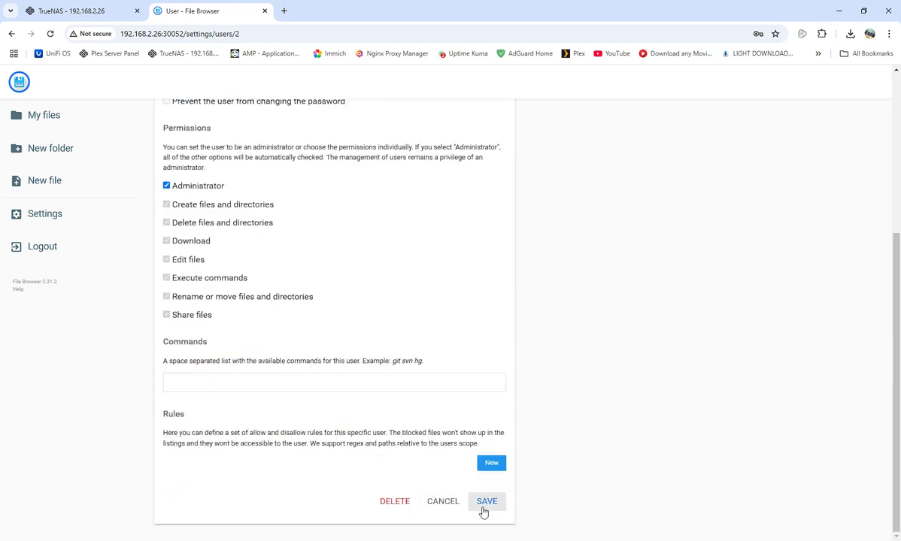
{"action": "left_click", "coordinate": [486, 502]}
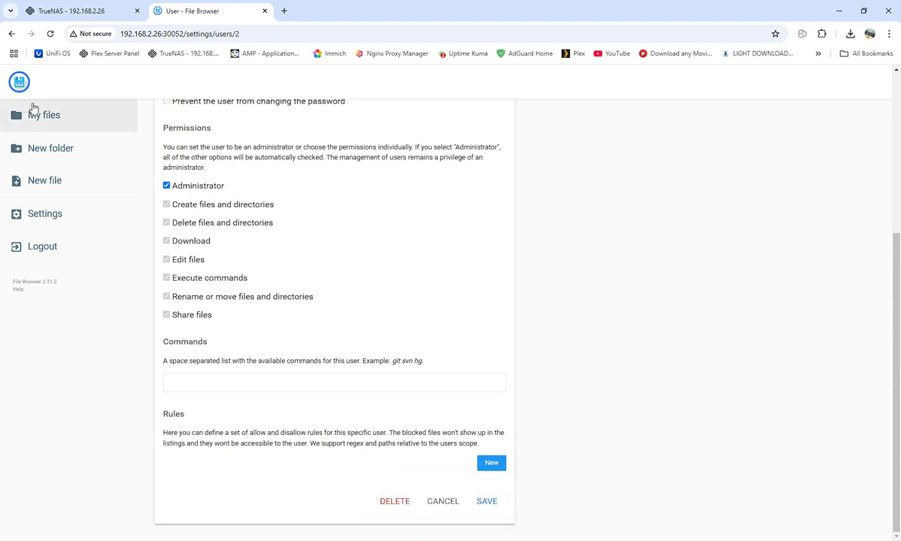
In My files, open media > test > test2 to confirm it reads hello world, then close it
{"action": "left_click", "coordinate": [42, 114]}
{"action": "double_click", "coordinate": [237, 178]}
{"action": "double_click", "coordinate": [236, 174]}
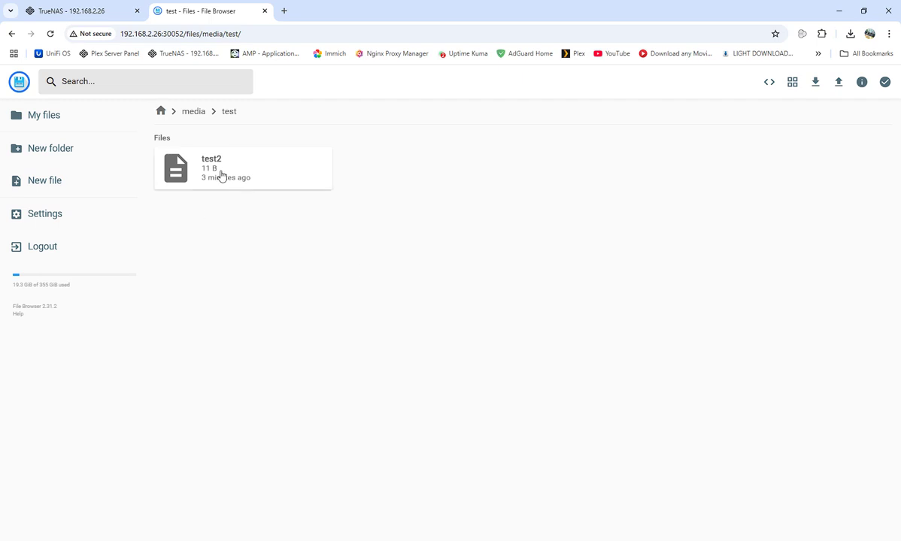
{"action": "double_click", "coordinate": [221, 176]}
{"action": "left_click", "coordinate": [19, 81]}
Open the first filebrowser app's Web UI from TrueNAS and log in with the admin credentials
{"action": "left_click", "coordinate": [92, 5]}
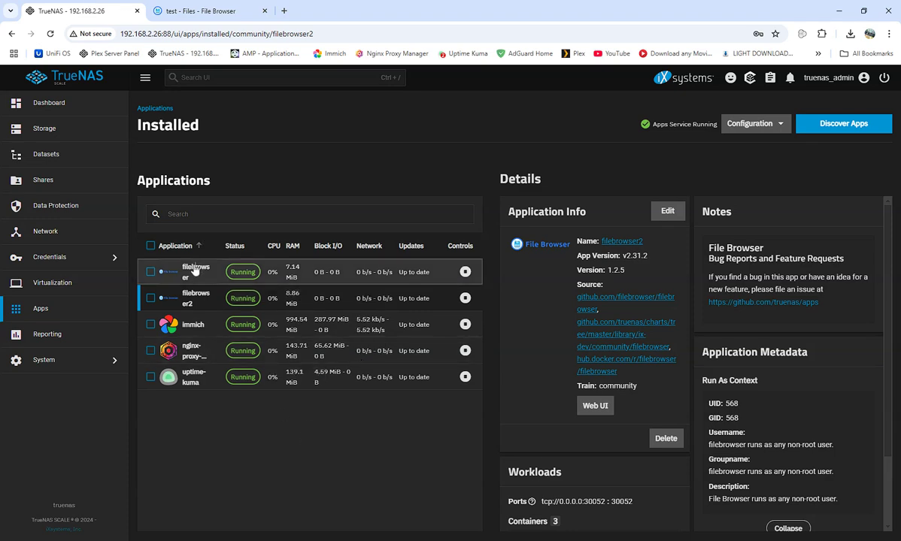
{"action": "left_click", "coordinate": [193, 271]}
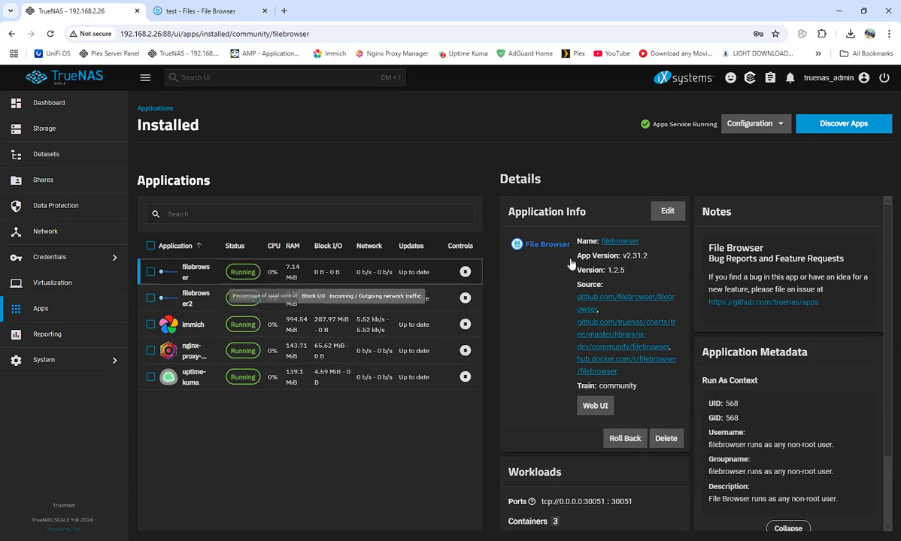
{"action": "left_click", "coordinate": [595, 407]}
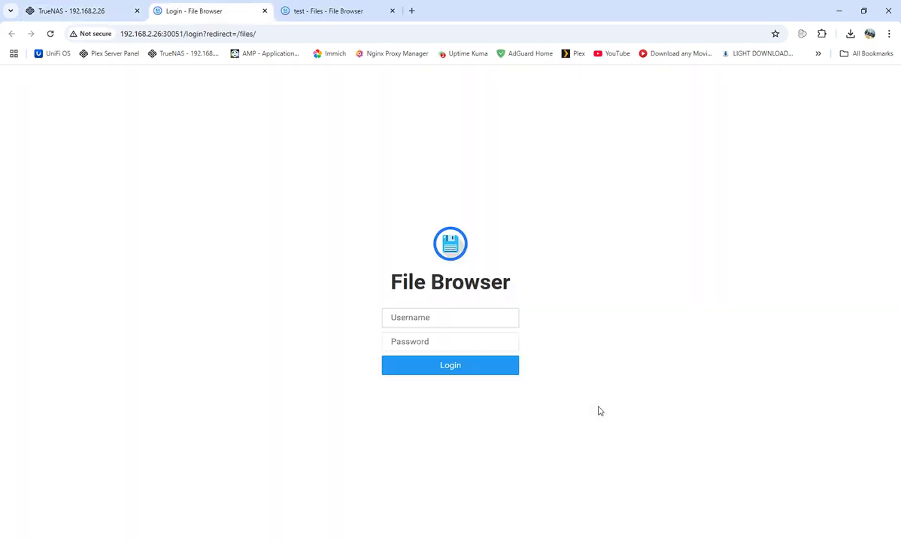
{"action": "type", "text": "a"}
{"action": "type", "text": "a"}
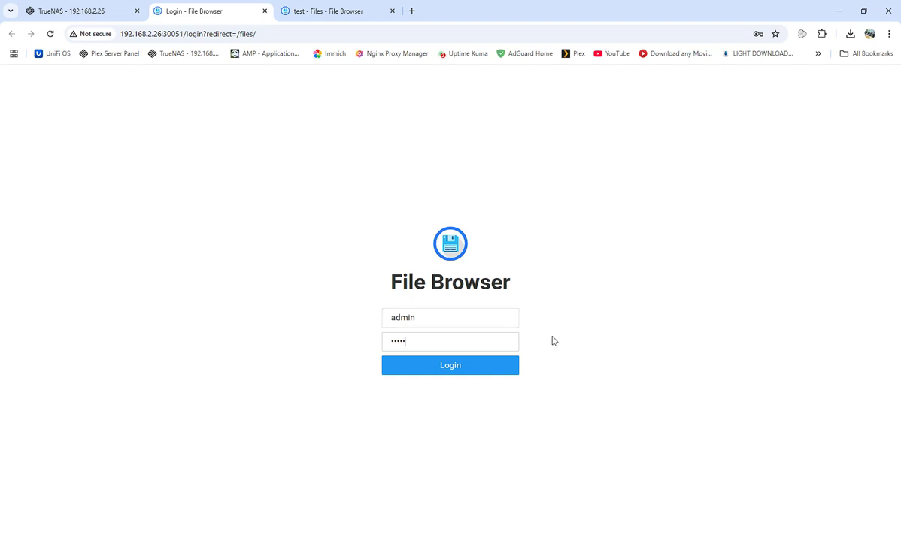
{"action": "left_click", "coordinate": [474, 369]}
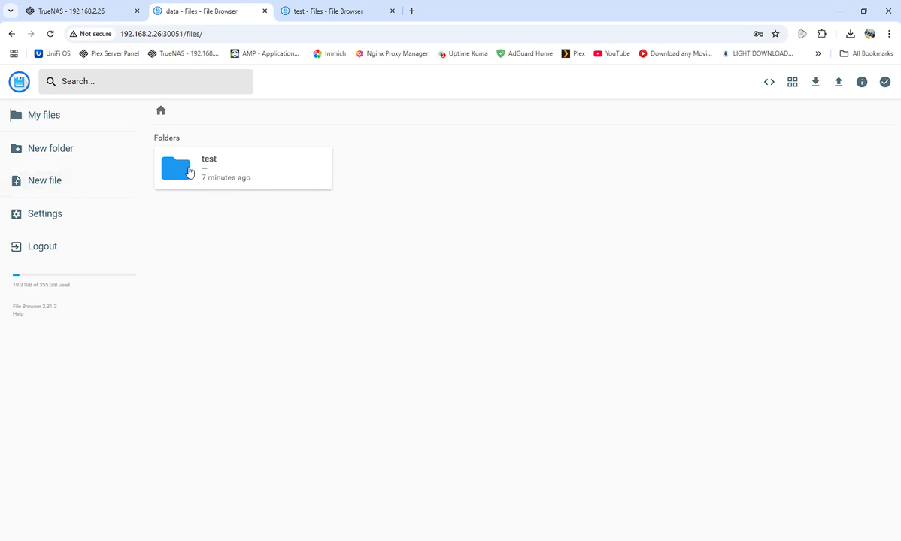
{"action": "double_click", "coordinate": [193, 173]}
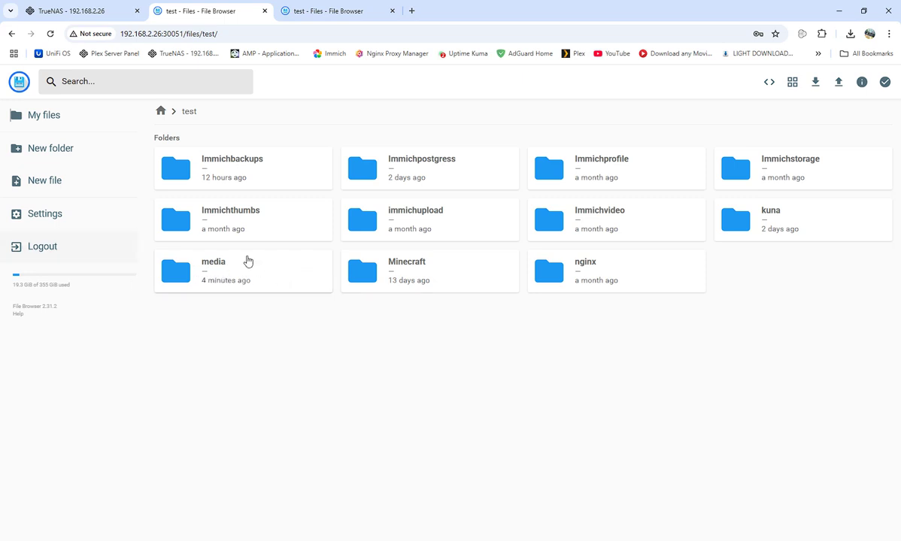
{"action": "double_click", "coordinate": [230, 271]}
{"action": "double_click", "coordinate": [218, 165]}
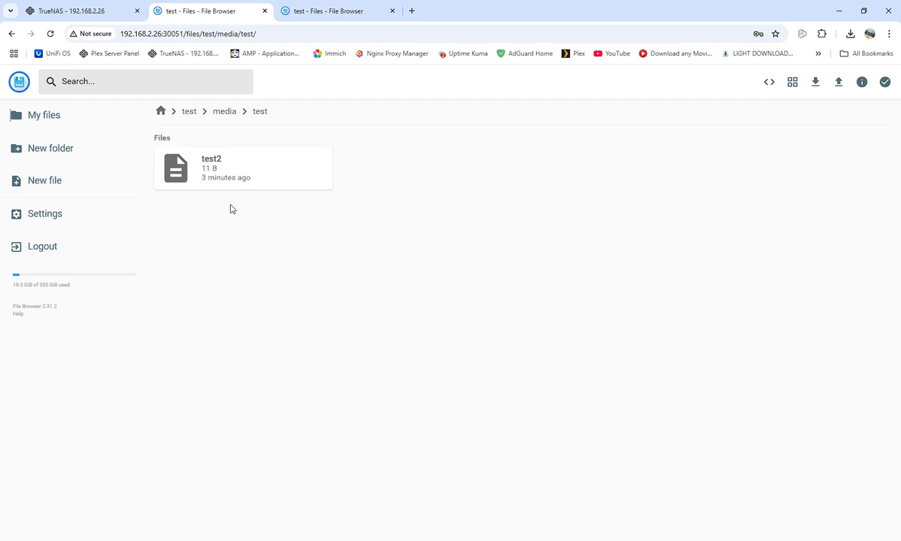
{"action": "double_click", "coordinate": [201, 167]}
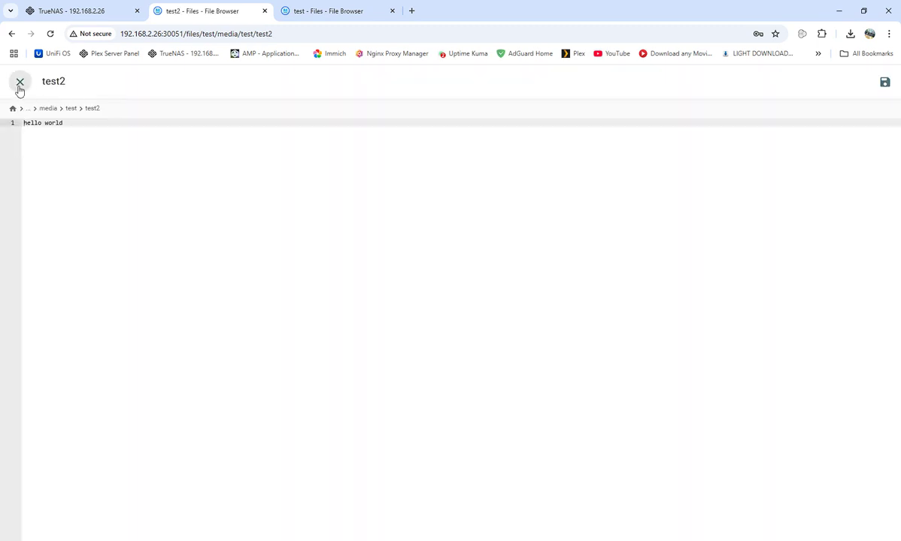
{"action": "left_click", "coordinate": [20, 82]}
{"action": "left_click", "coordinate": [161, 113]}
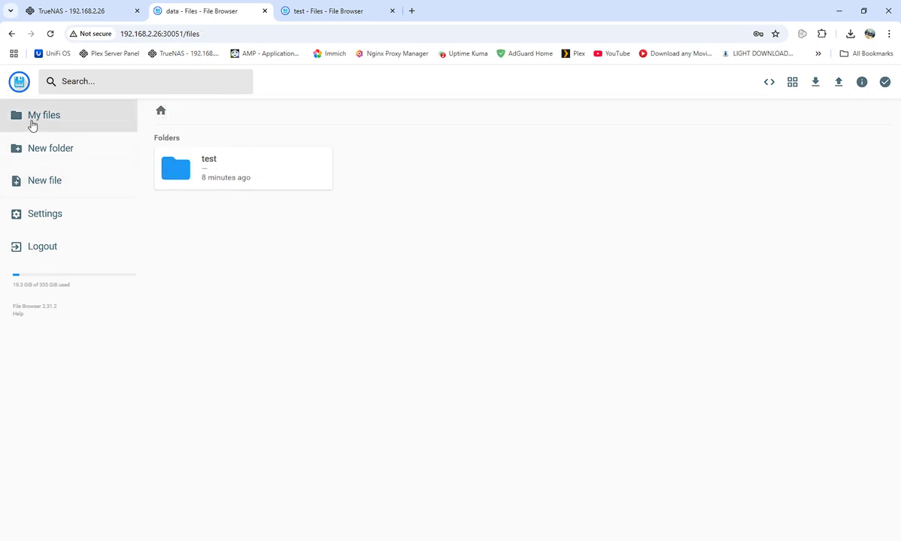
{"action": "double_click", "coordinate": [182, 169]}
{"action": "double_click", "coordinate": [399, 275]}
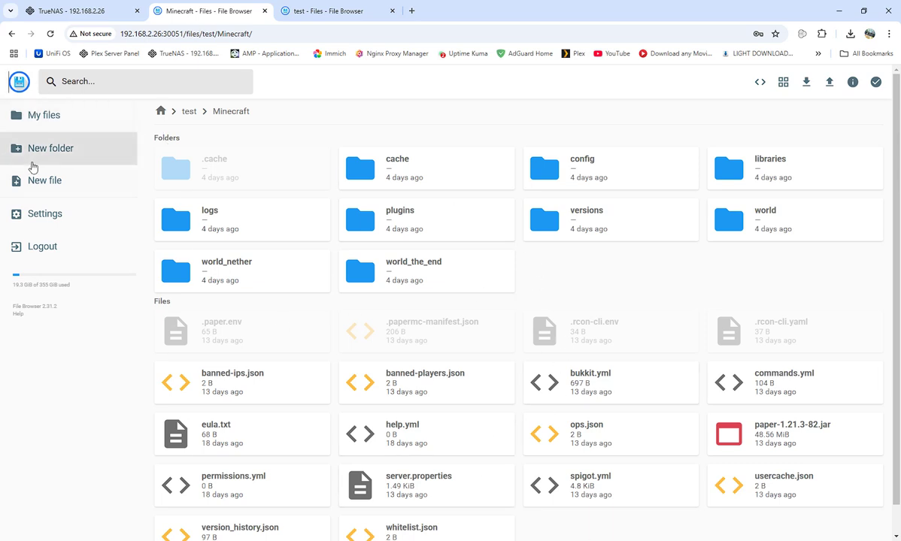
From the root, browse into test > nginx > certs > live
{"action": "left_click", "coordinate": [44, 117]}
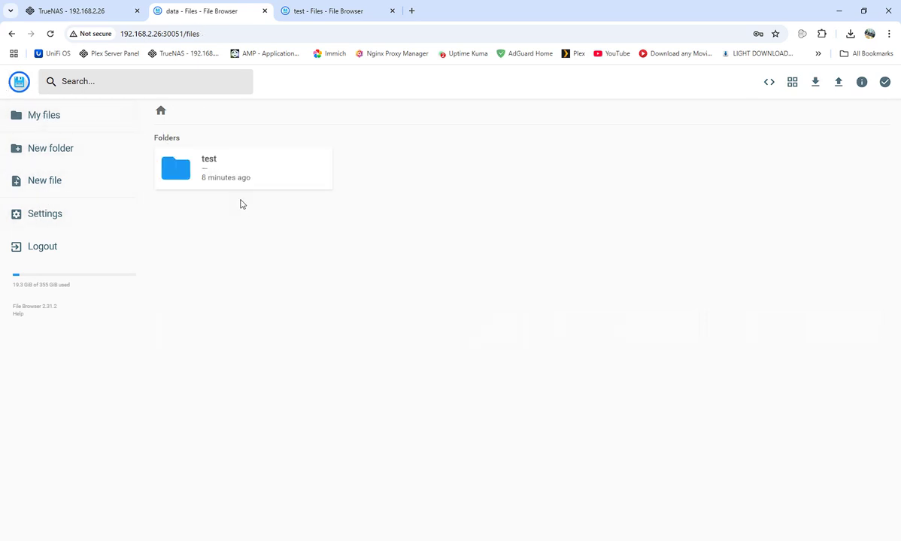
{"action": "left_click", "coordinate": [197, 173]}
{"action": "double_click", "coordinate": [195, 172]}
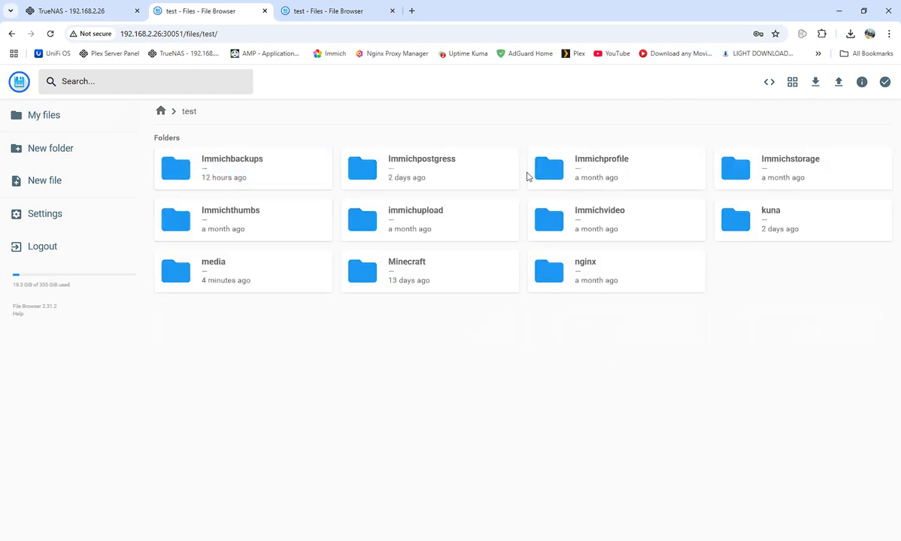
{"action": "double_click", "coordinate": [587, 268]}
{"action": "double_click", "coordinate": [206, 179]}
{"action": "double_click", "coordinate": [589, 179]}
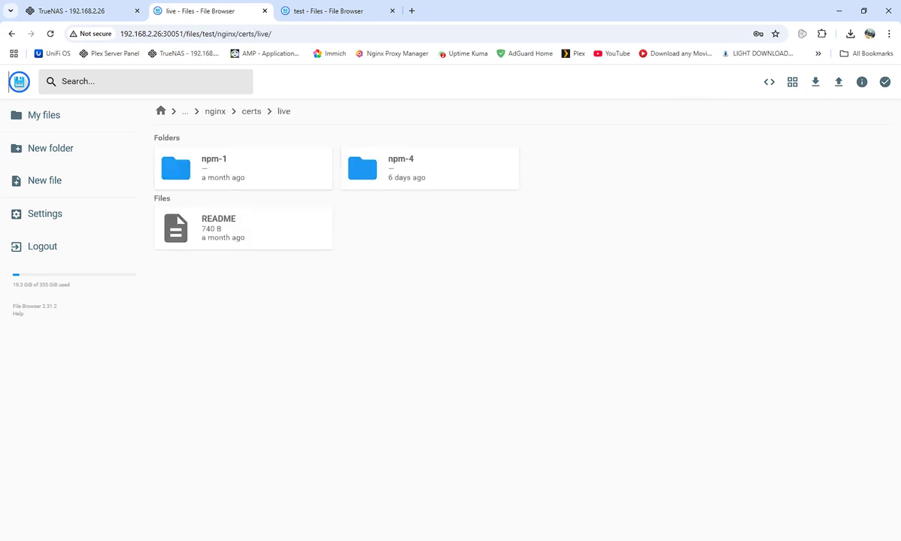
Go back up to test, open nginx once more, and return to the test folder
{"action": "left_click", "coordinate": [12, 34]}
{"action": "left_click", "coordinate": [12, 34]}
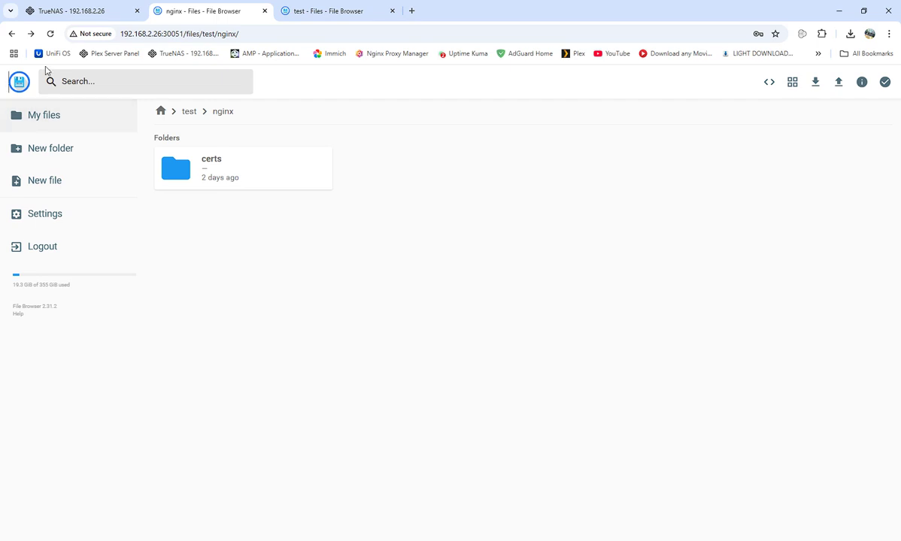
{"action": "left_click", "coordinate": [13, 35]}
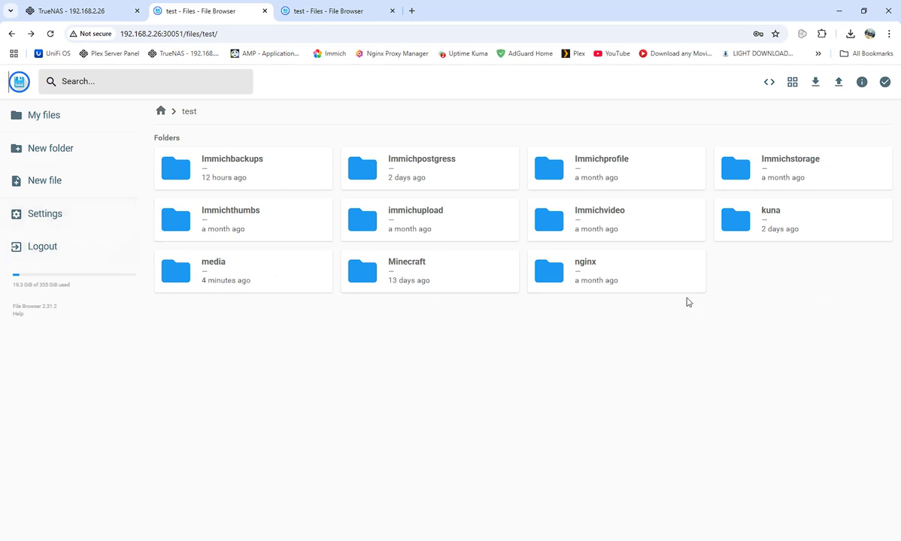
{"action": "double_click", "coordinate": [583, 269]}
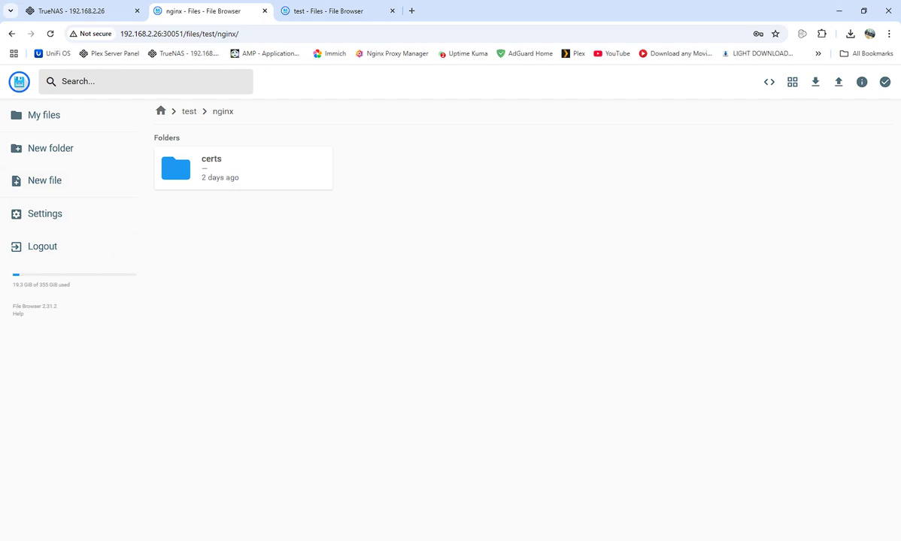
{"action": "left_click", "coordinate": [11, 34]}
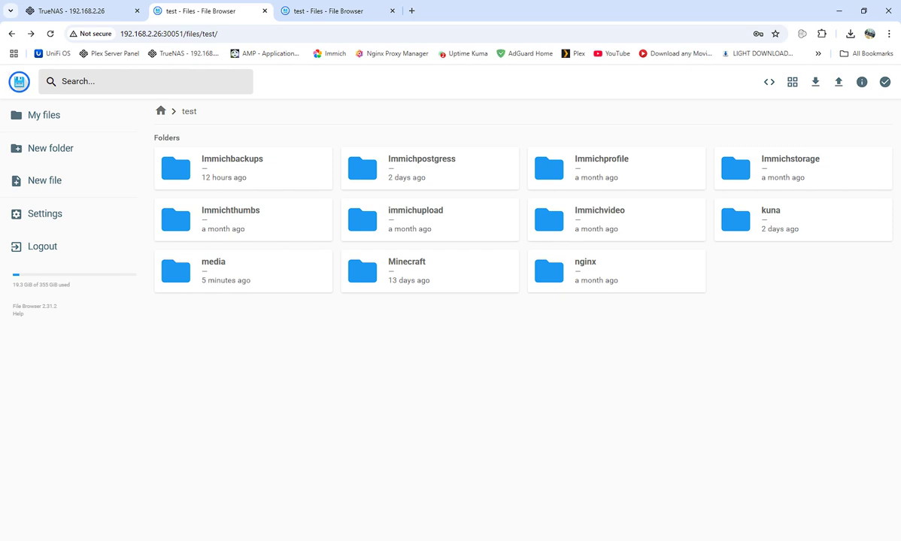
Return to the file root, then close the admin File Browser tab
{"action": "left_click", "coordinate": [67, 119]}
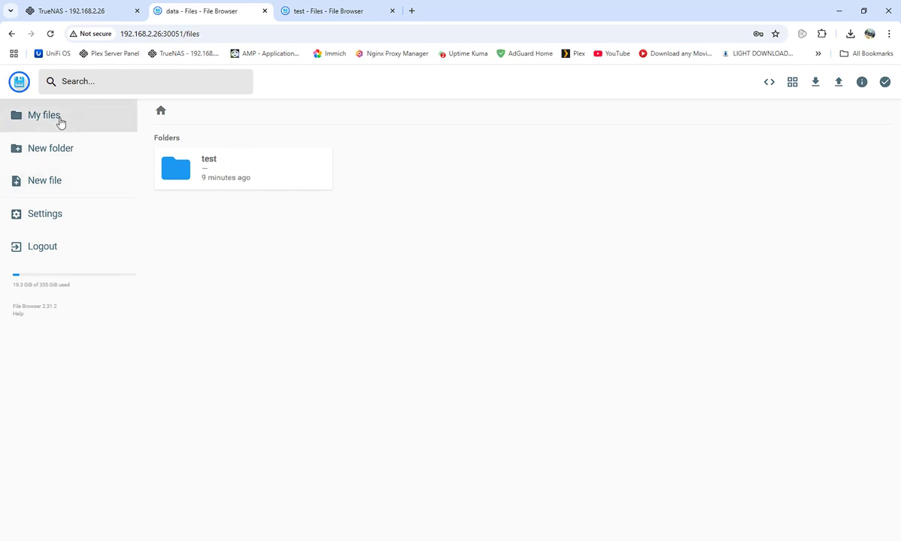
{"action": "left_click", "coordinate": [265, 10]}
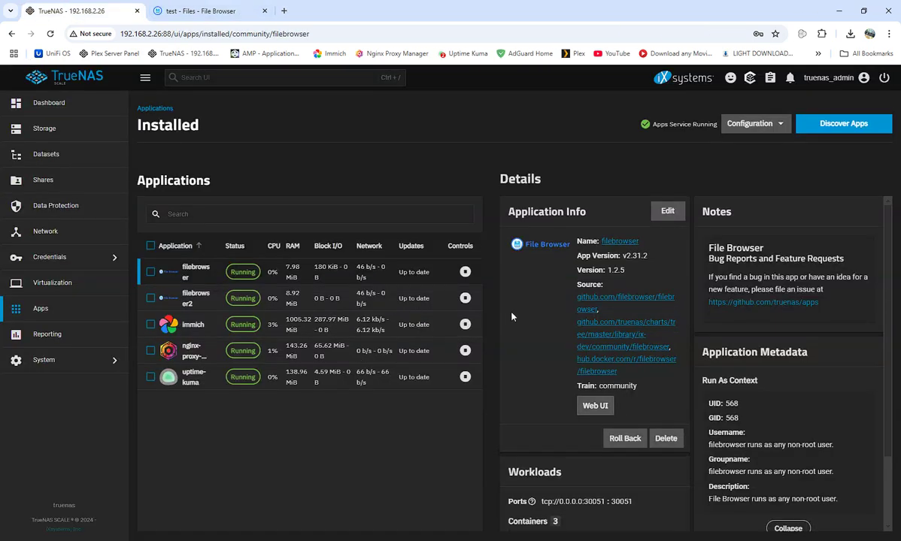